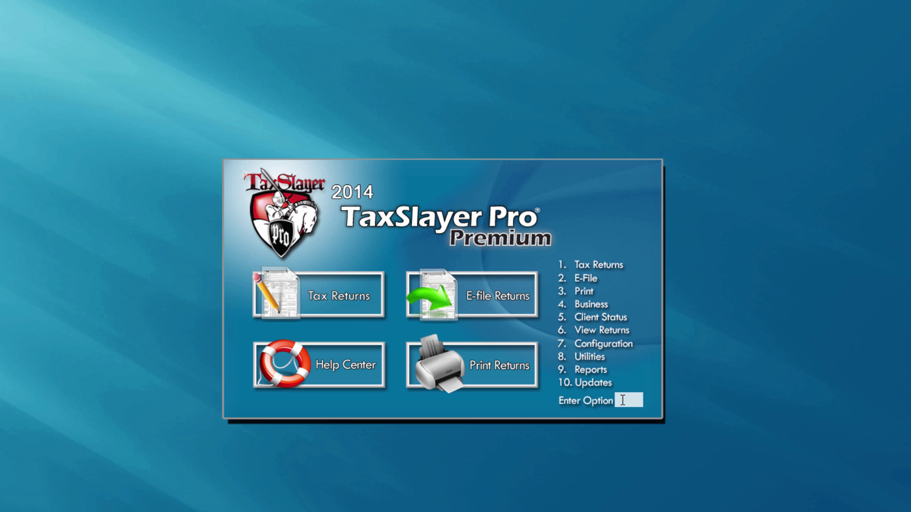
Go to Tax Returns and decline printing the Consent to Use form.
left_click(350, 299)
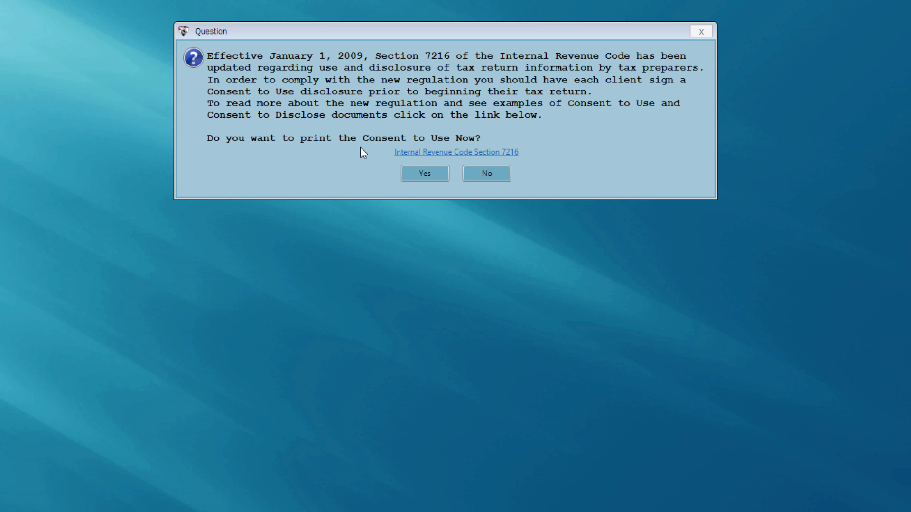
left_click(465, 177)
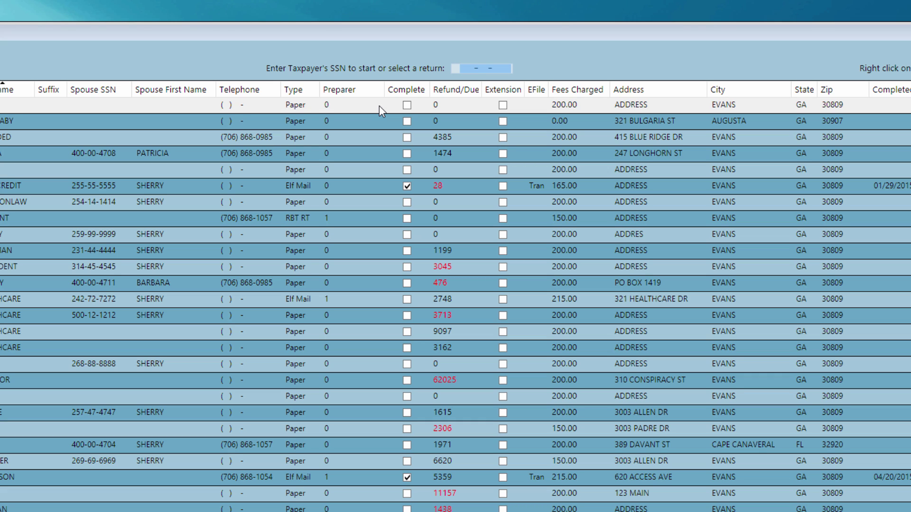
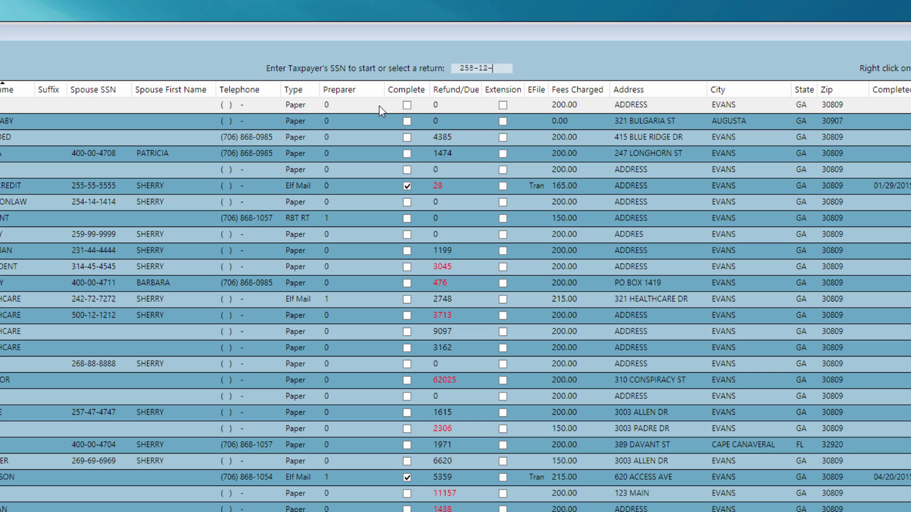
Enter the taxpayer's SSN and confirm creating a new return for it.
key("Return")
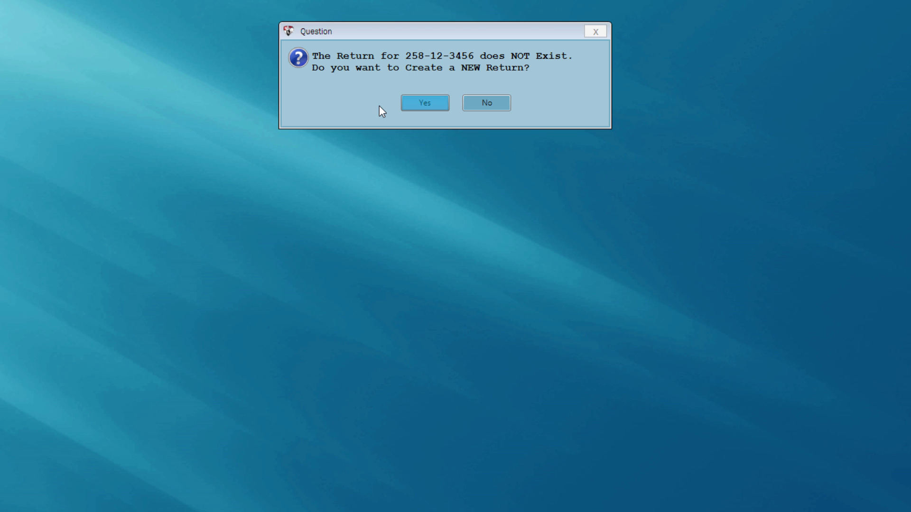
left_click(425, 104)
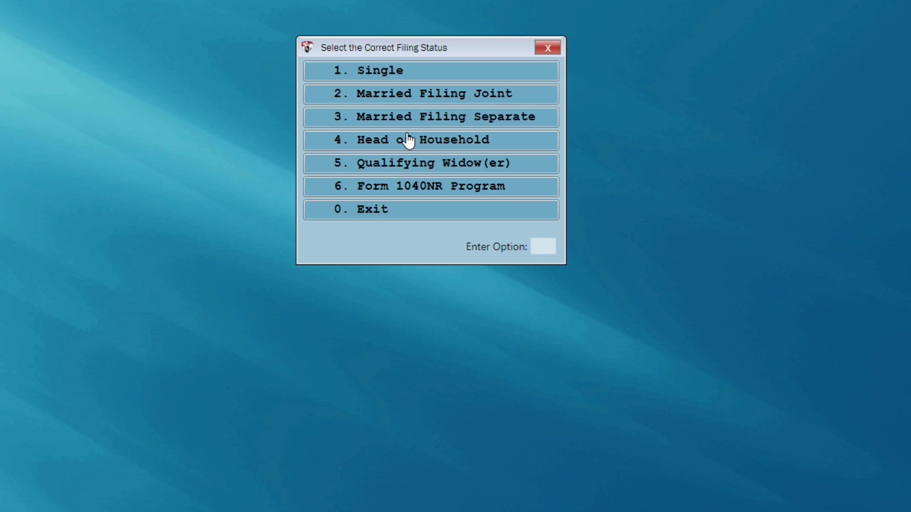
Choose Head of Household and enter the taxpayer's name, SSN, birth date and occupation TESTER.
left_click(372, 145)
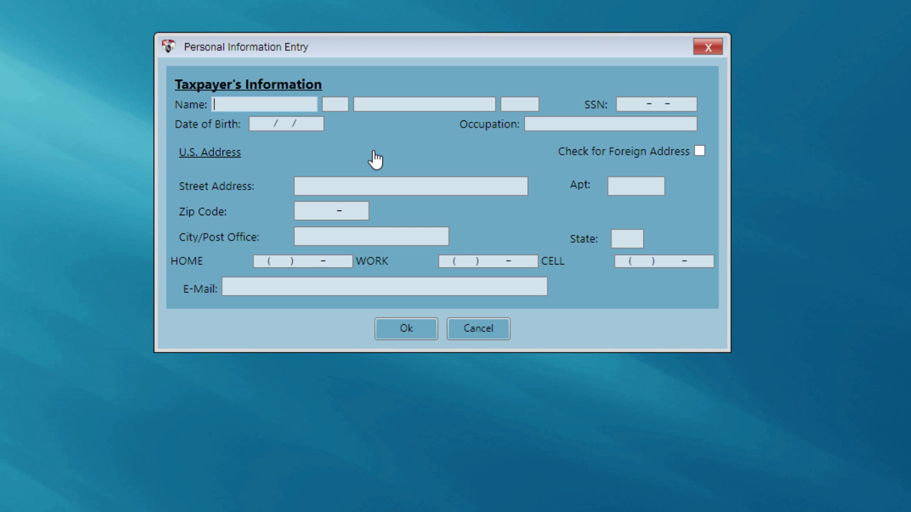
type("DAVID")
key("Tab")
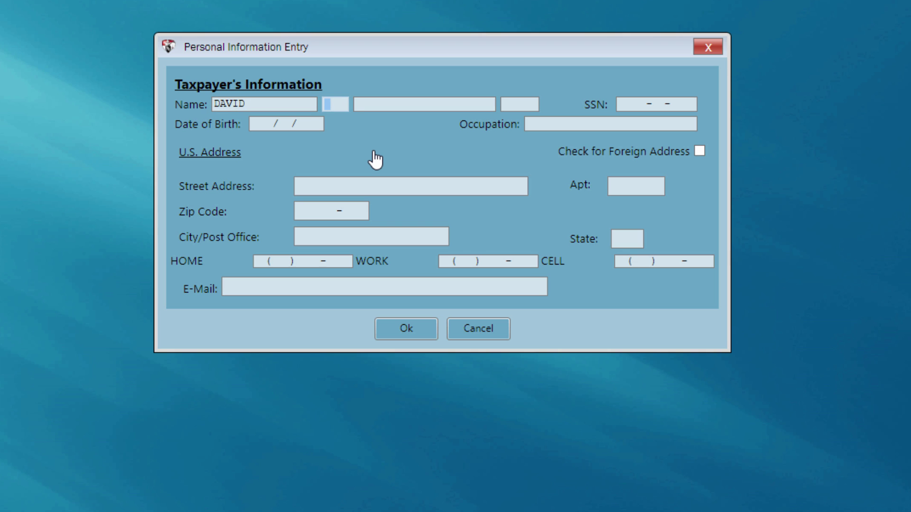
key("Tab")
type("TAXPAYER")
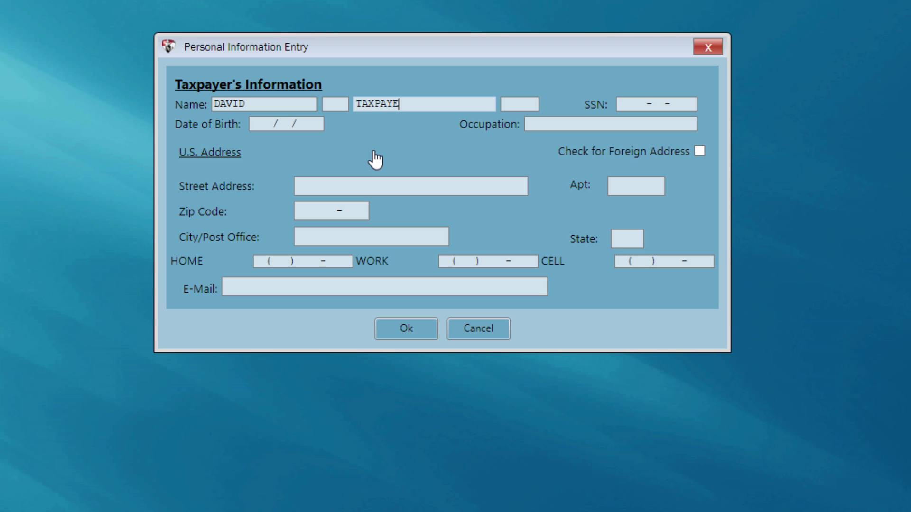
key("Tab")
key("Tab")
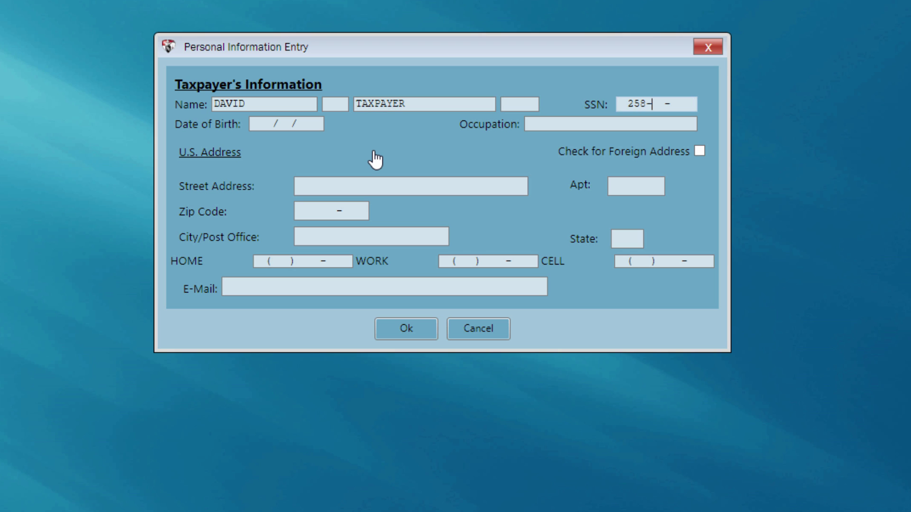
key("Tab")
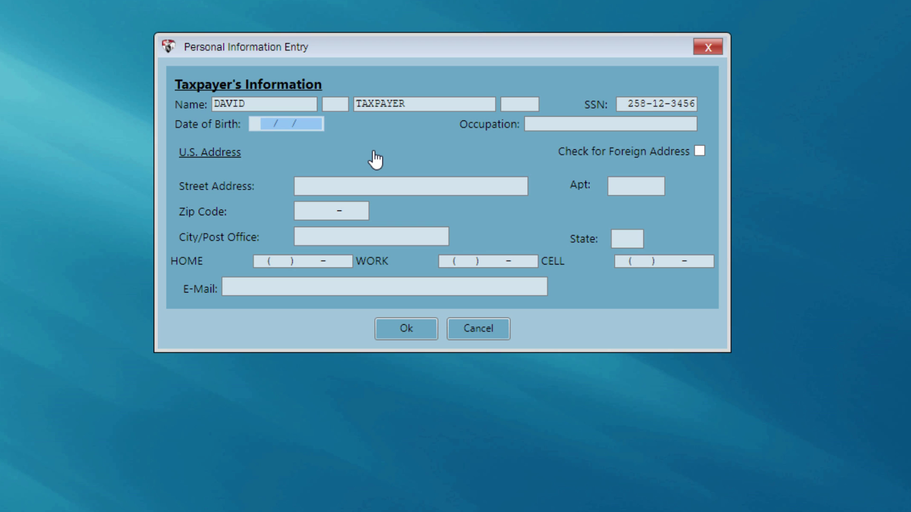
type("03011954")
key("Tab")
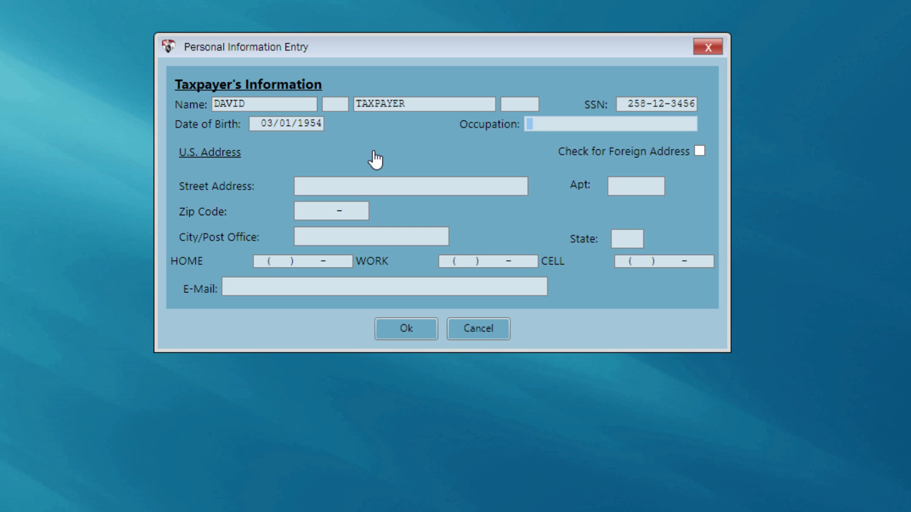
type("TESTER")
Fill in the taxpayer's street address, zip code, home and work phones, and e-mail, then save.
key("Tab")
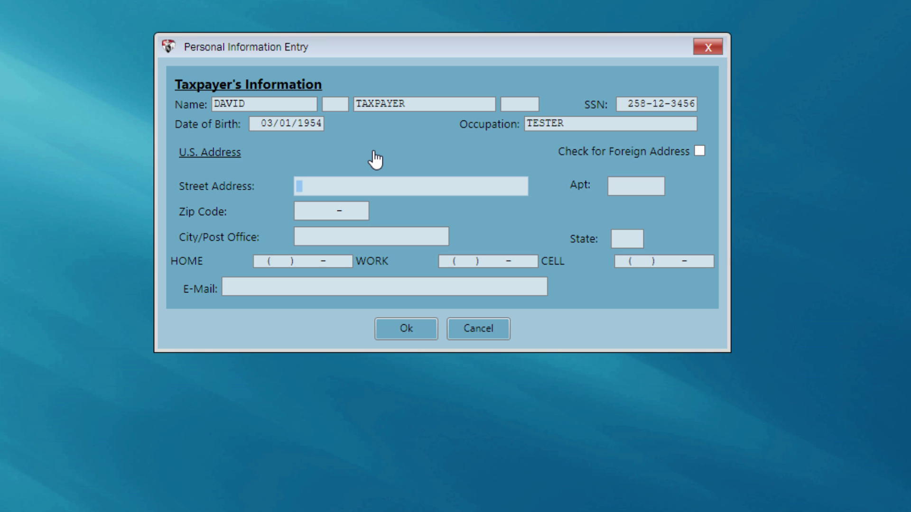
type("123 MAIN ST")
key("Tab")
key("Tab")
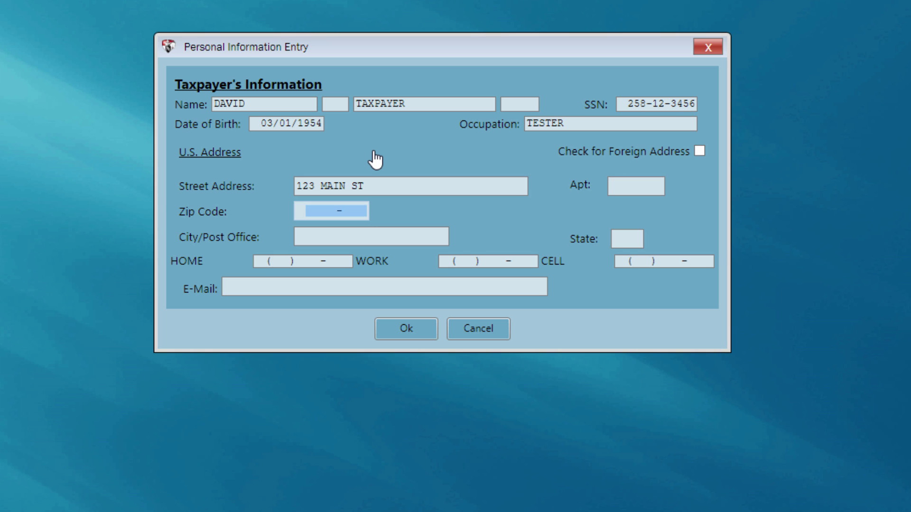
type("30809")
key("Tab")
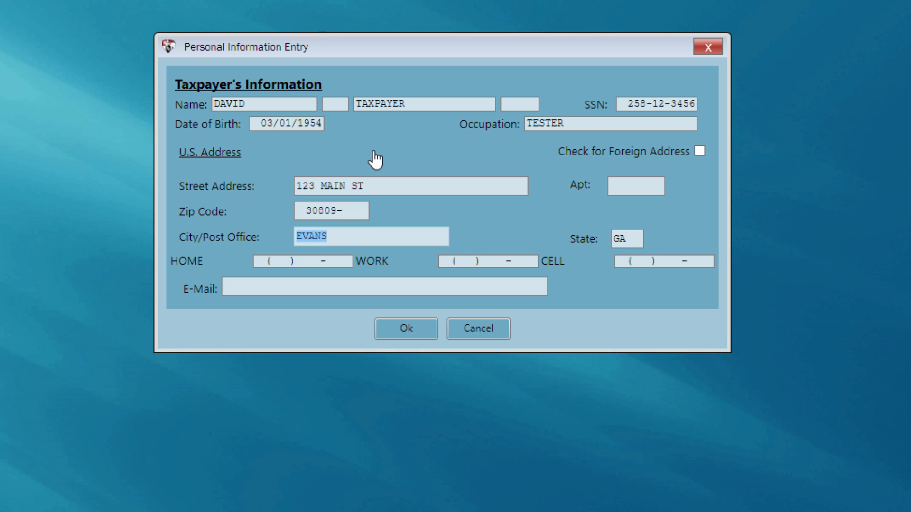
key("Tab")
key("Tab")
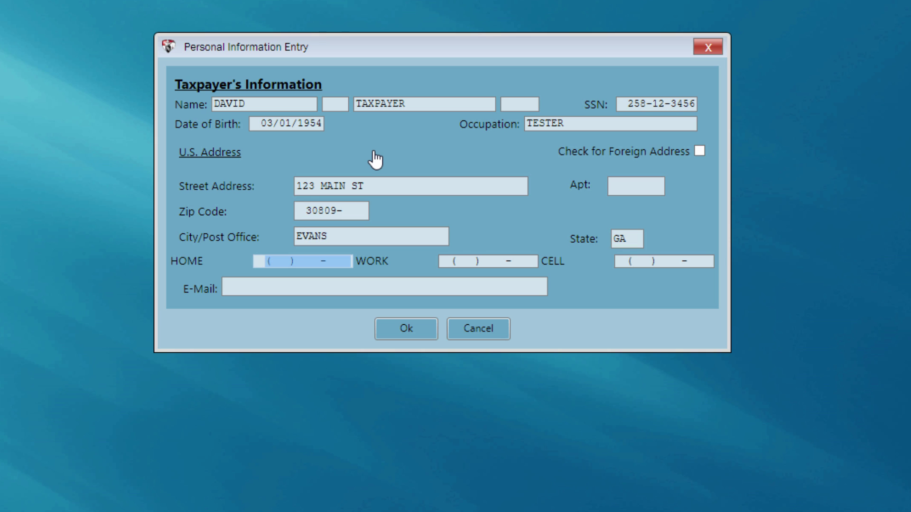
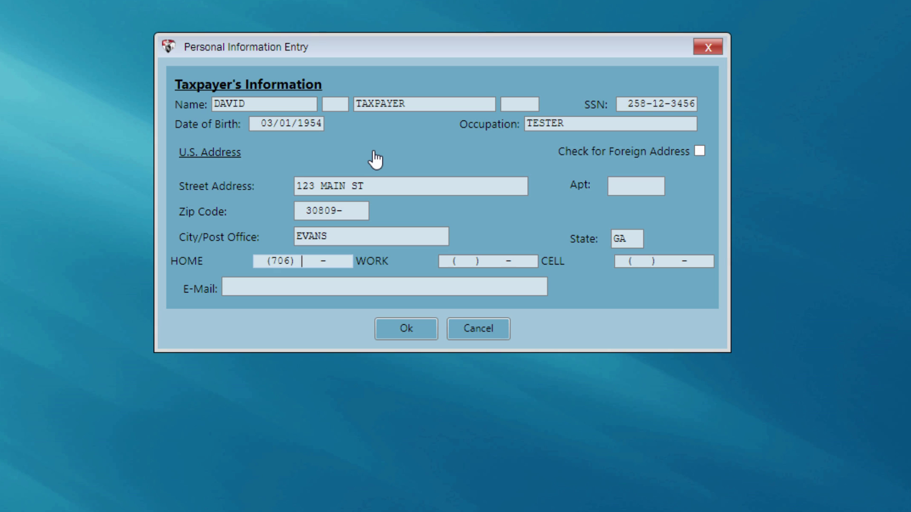
key("Tab")
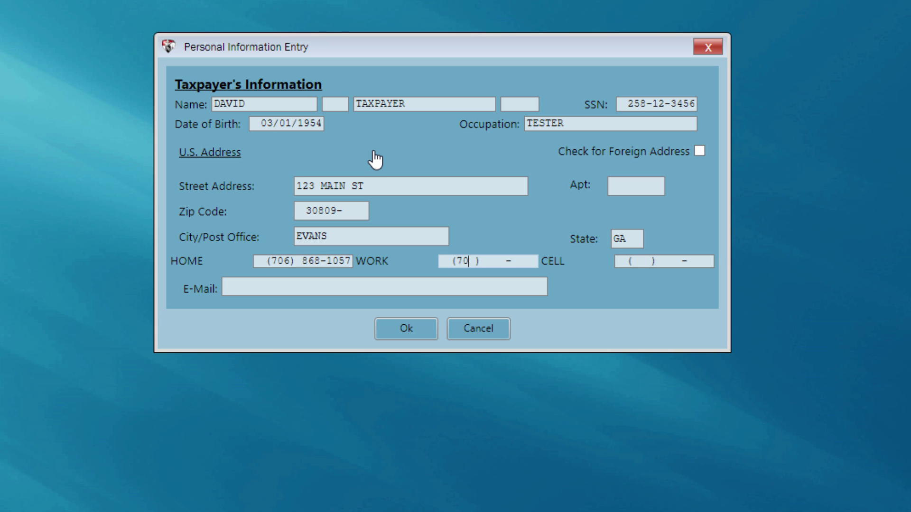
key("Tab")
key("Tab")
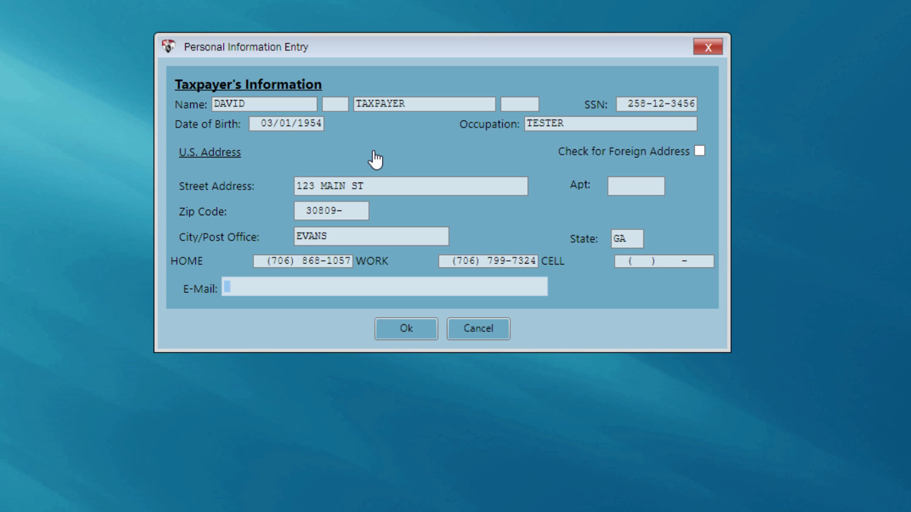
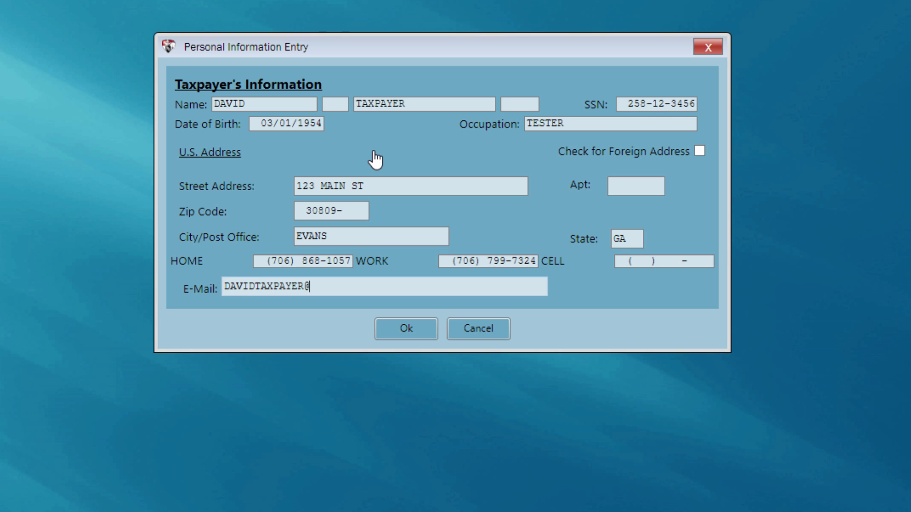
key("Return")
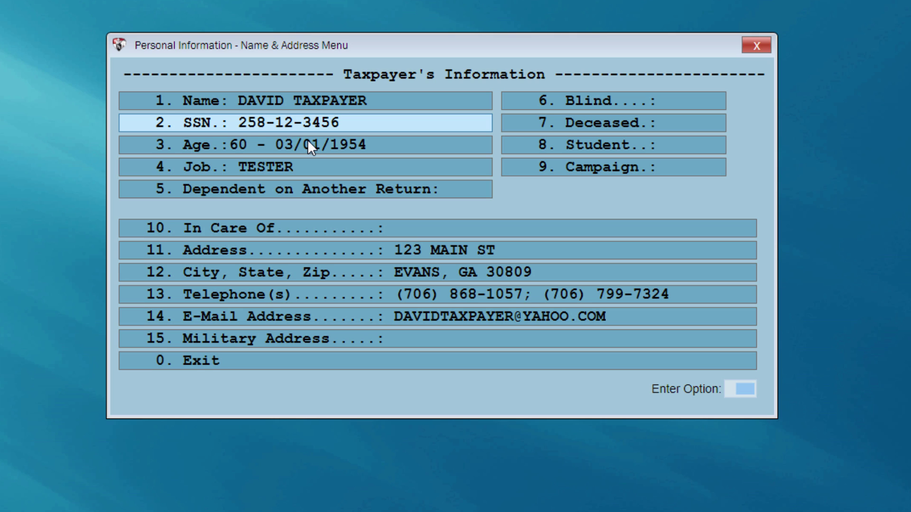
Exit the Name & Address menu.
left_click(236, 359)
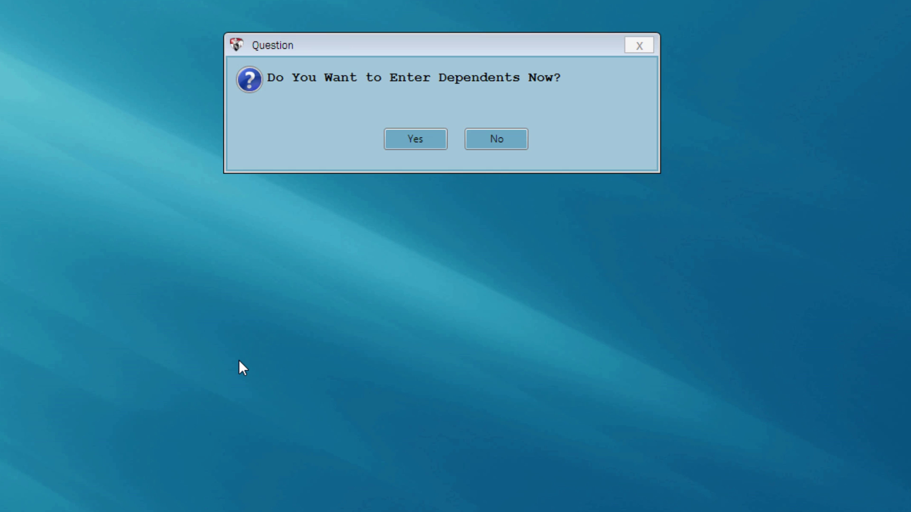
left_click(400, 142)
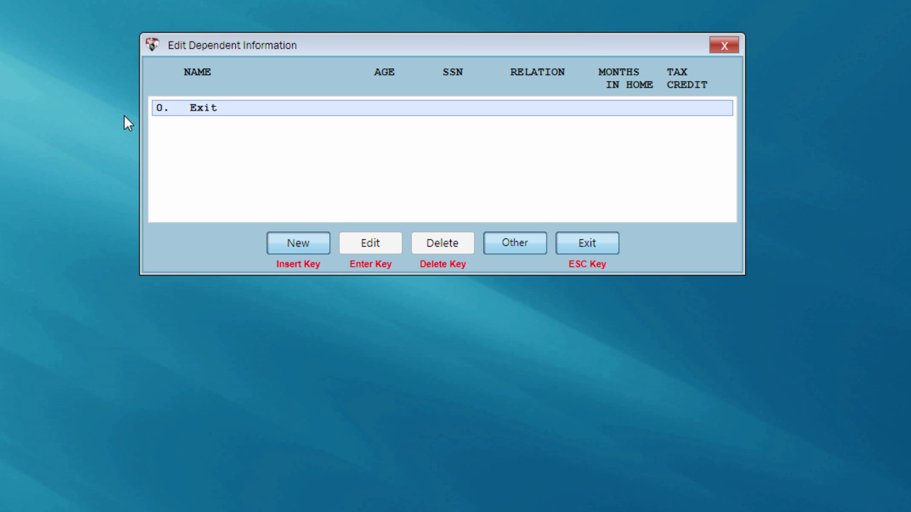
left_click(301, 243)
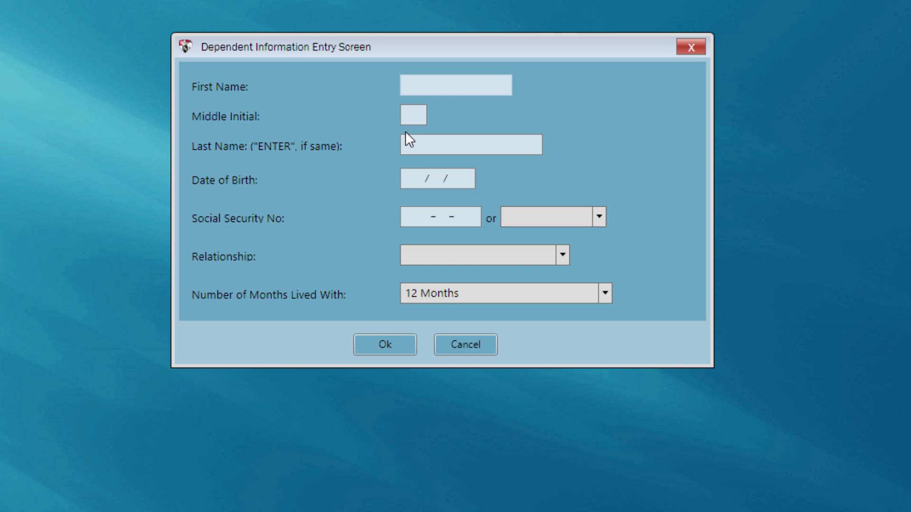
type("JEREMY")
key("Return")
key("Return")
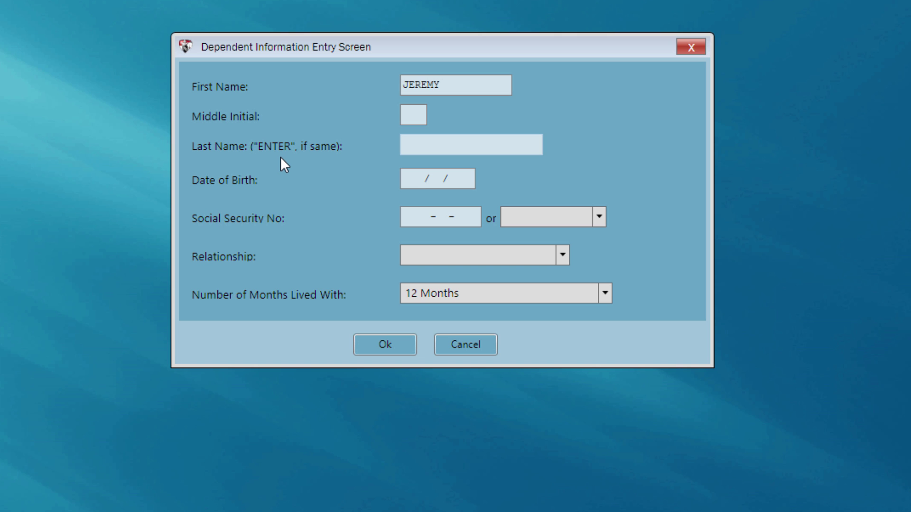
key("Return")
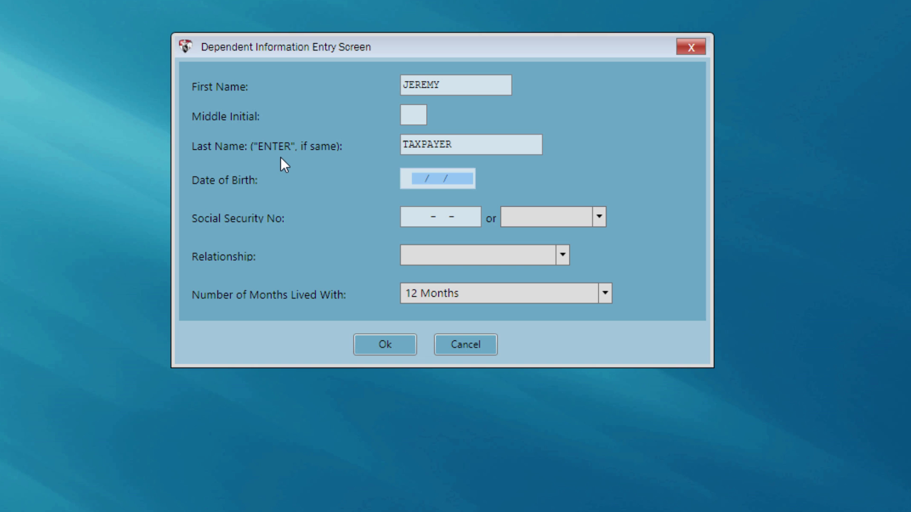
type("03/01/")
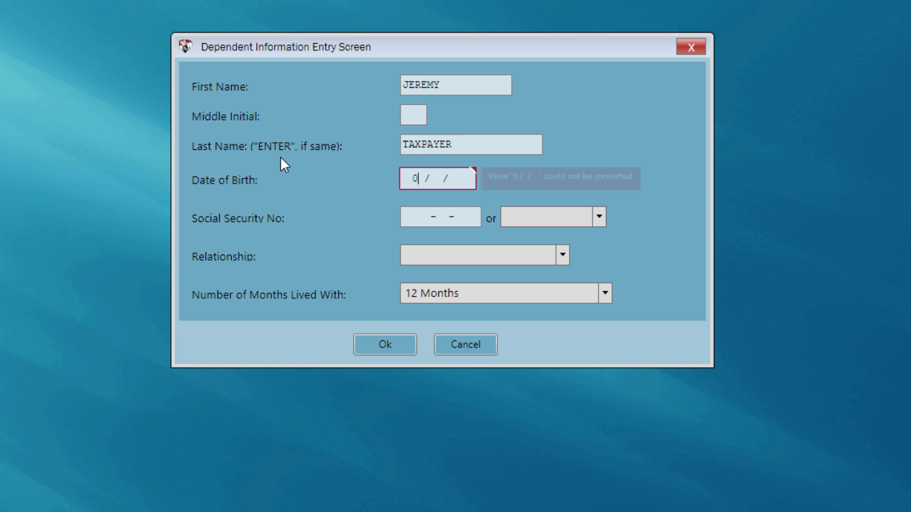
type("2009")
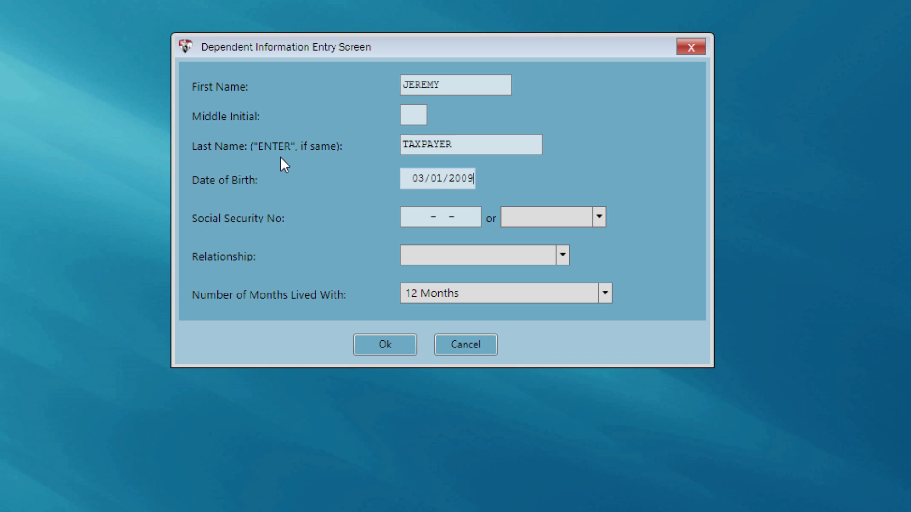
key("Return")
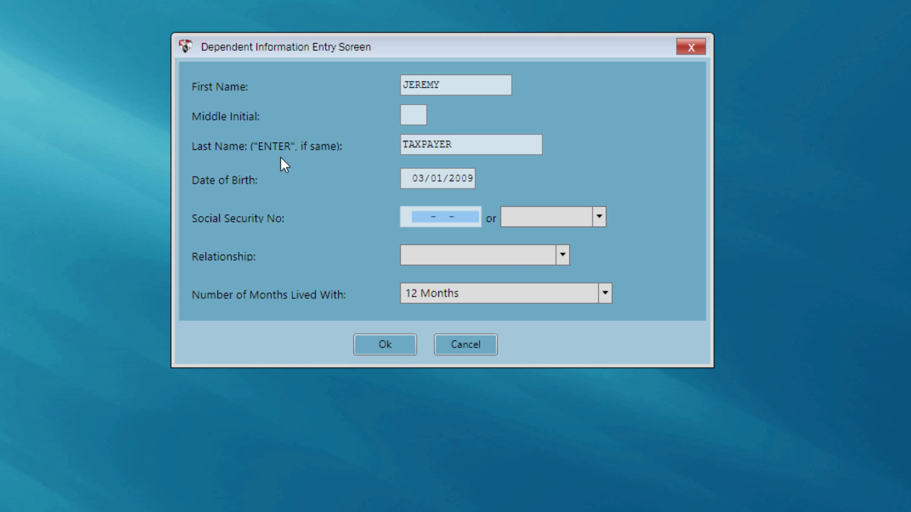
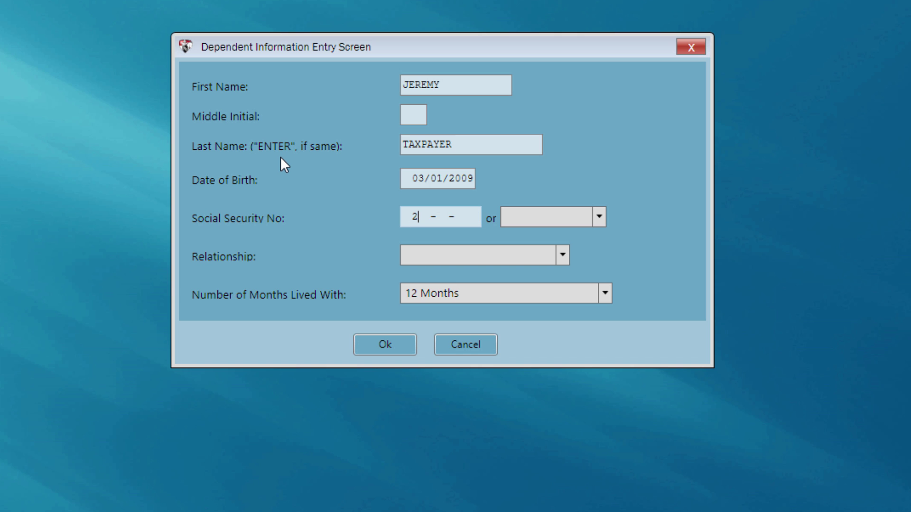
key("Return")
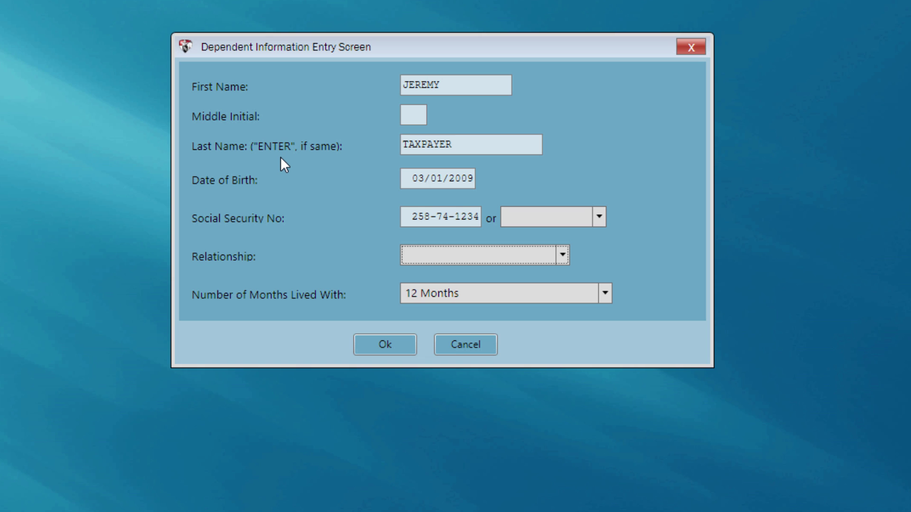
key("s")
key("Return")
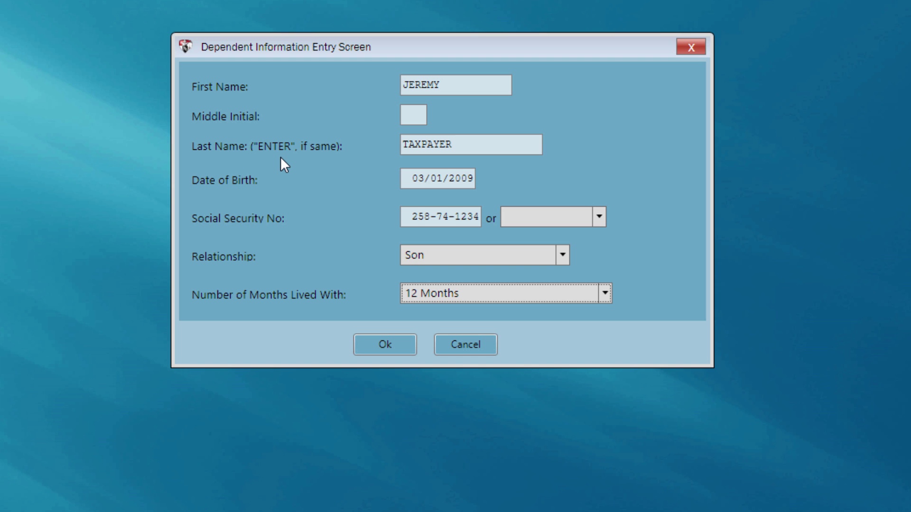
Save the son's record and enter 3100 in Qualifying Dependent Care Expenses.
left_click(388, 349)
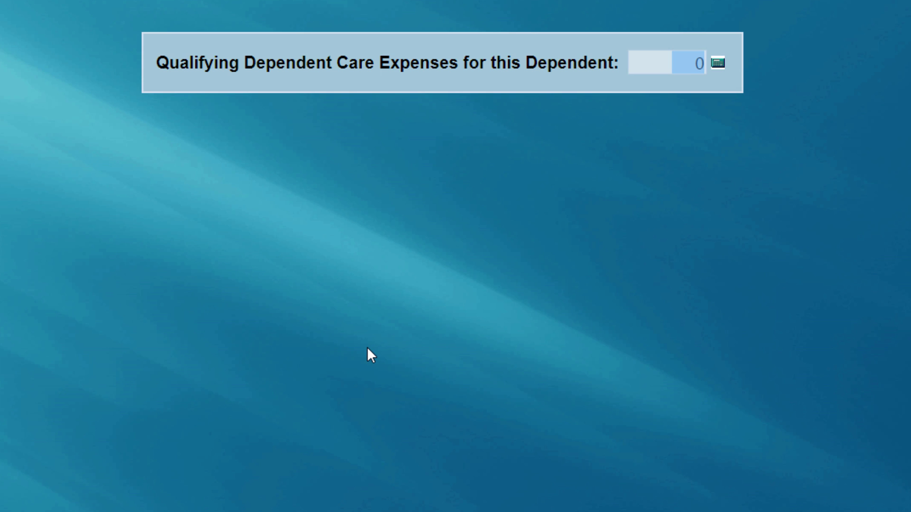
type("3100")
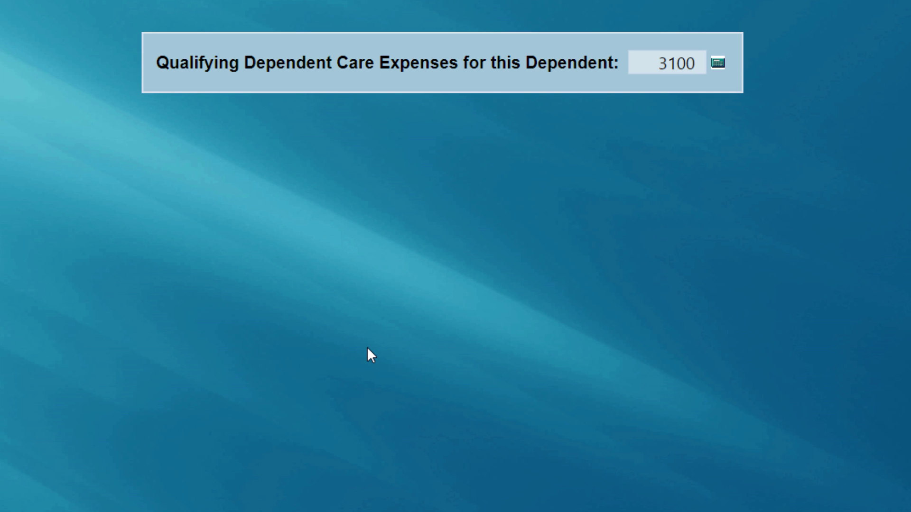
key("Return")
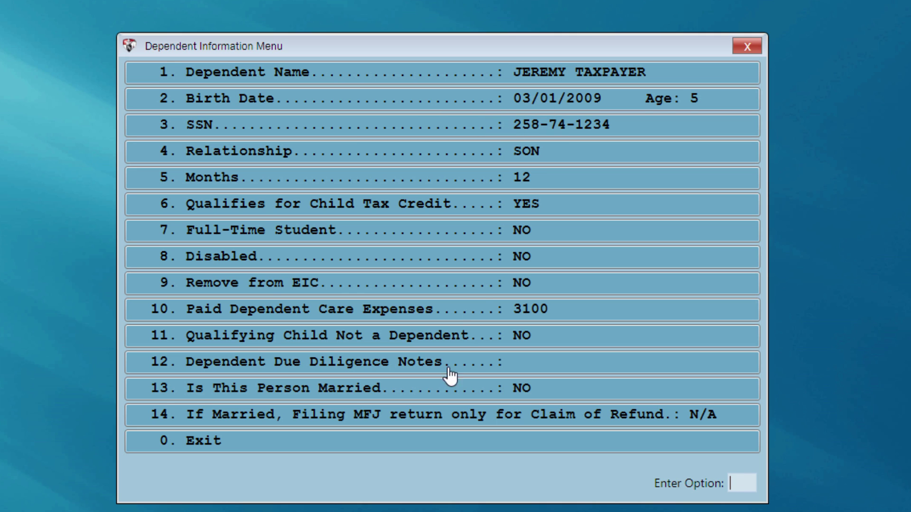
Exit the Dependent Information Menu and close the dependent list.
left_click(398, 453)
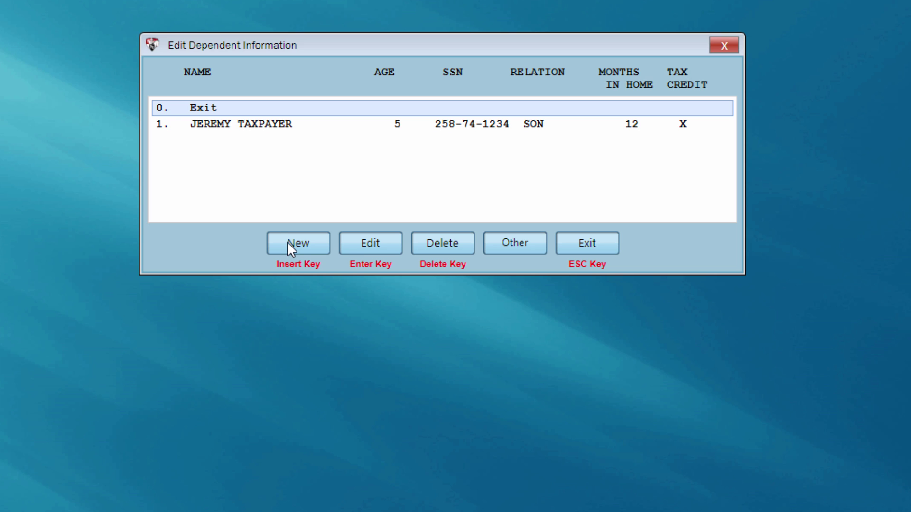
left_click(572, 243)
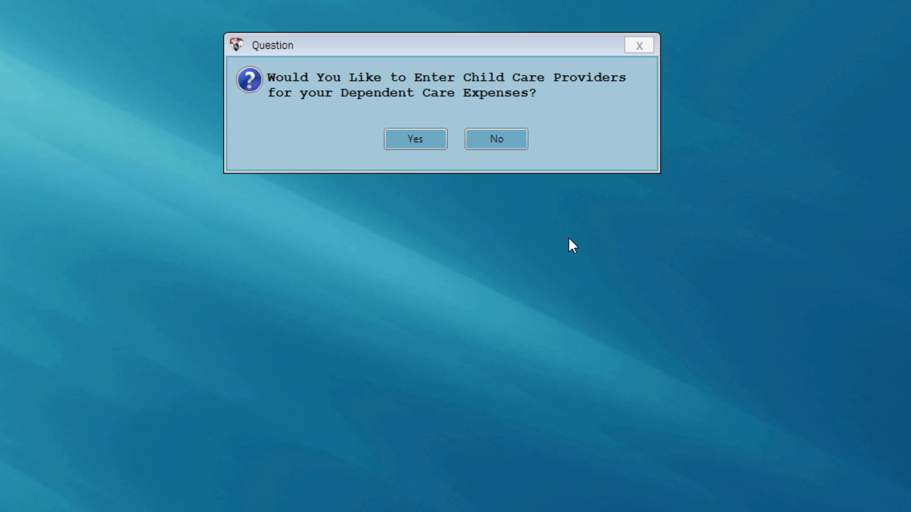
Answer Yes to entering child care providers.
left_click(415, 139)
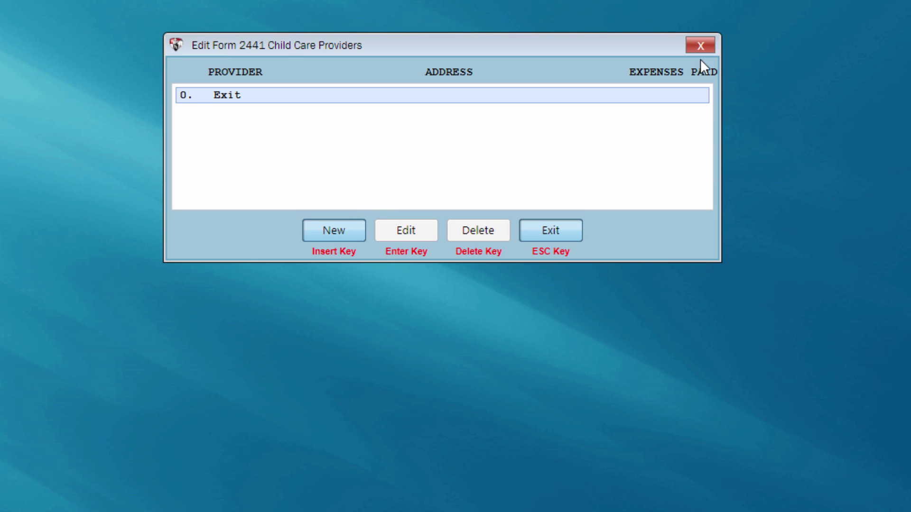
Add provider SUNSHINE HOUSE with its EIN, street address and zip code, and 3100 paid.
left_click(333, 230)
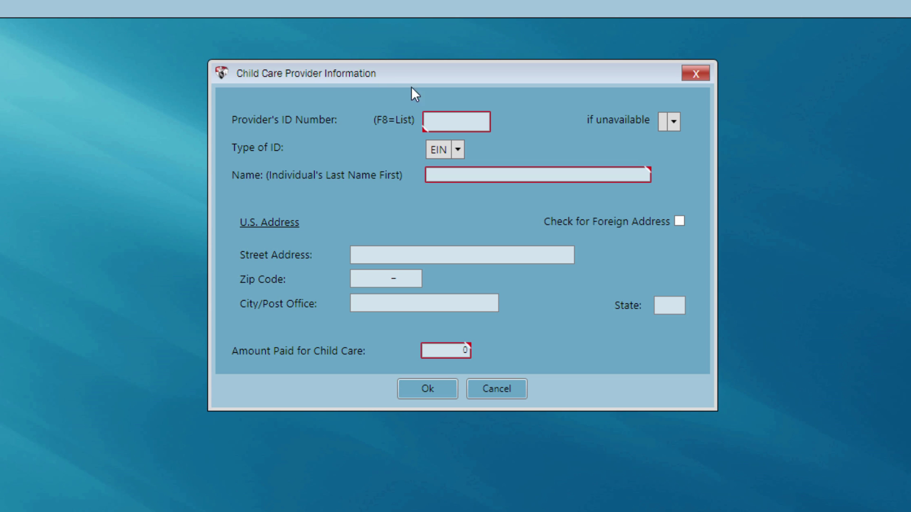
left_click(431, 120)
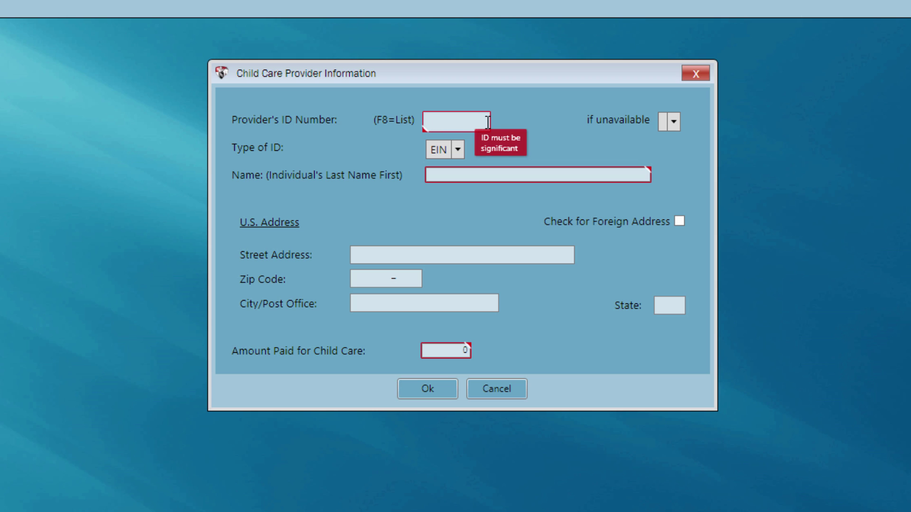
key("Tab")
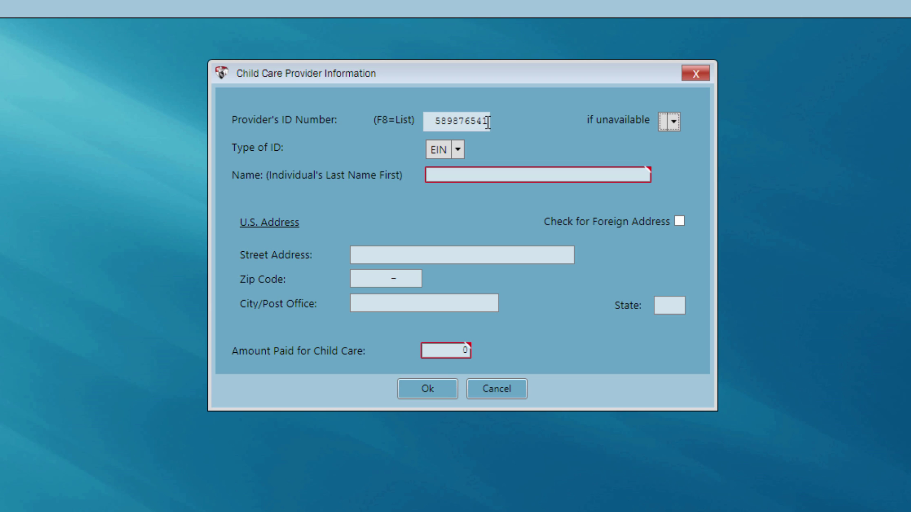
key("Tab")
key("Tab")
type("S")
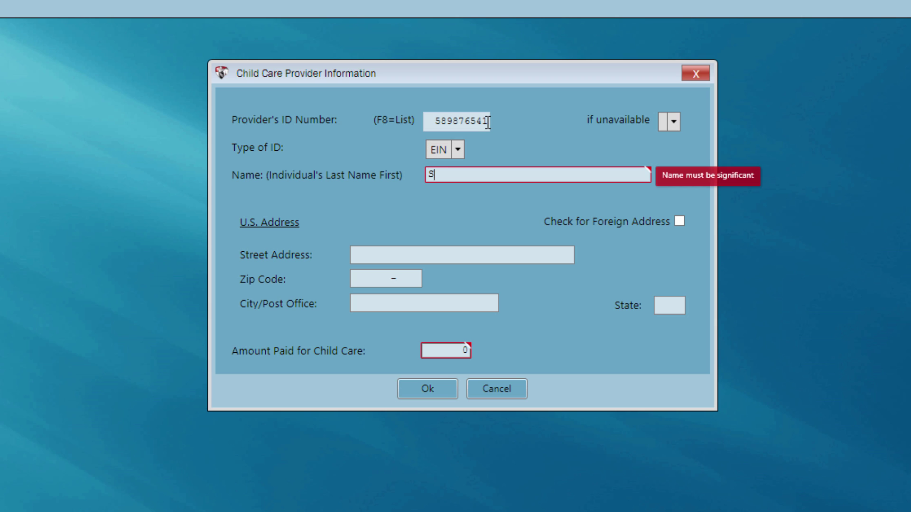
type("UNSHINE HOUSE")
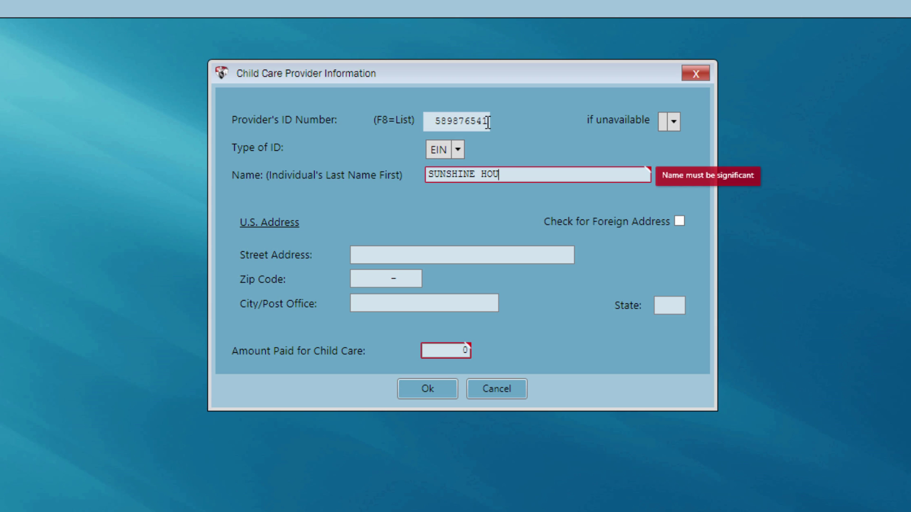
key("Tab")
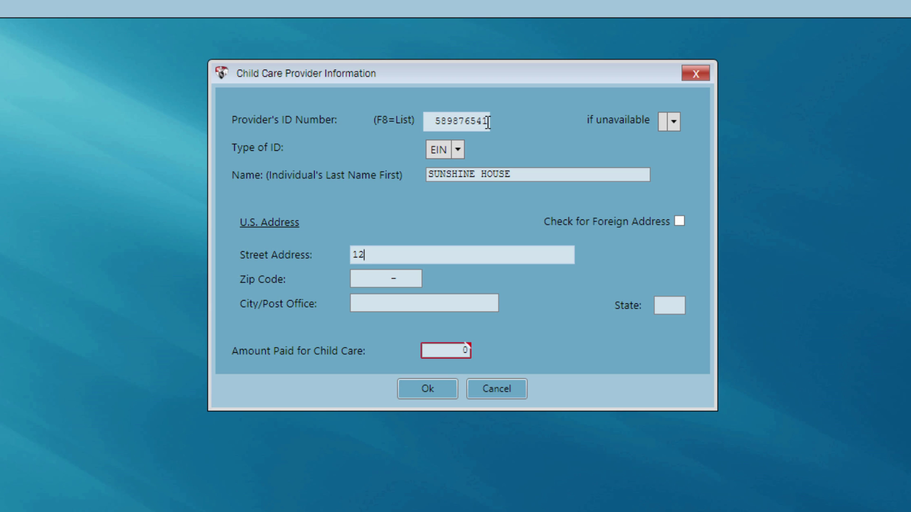
key("Tab")
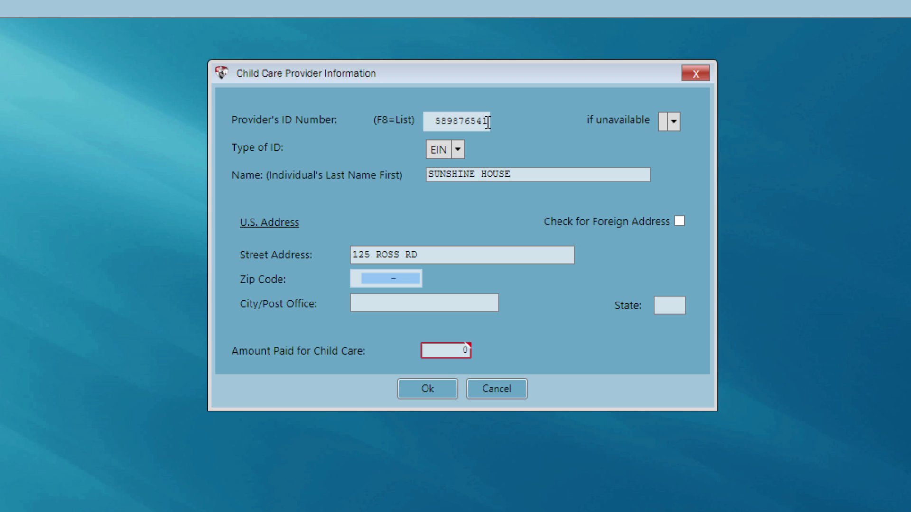
type("30809")
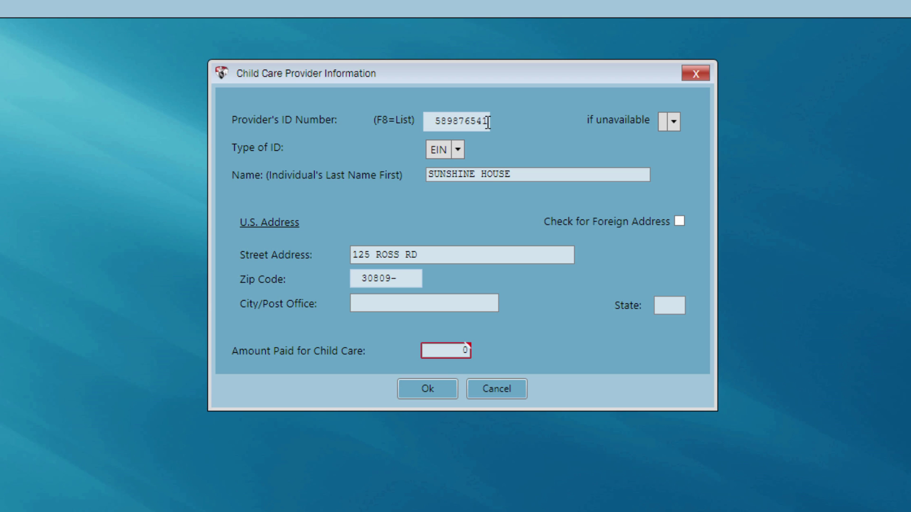
key("Tab")
key("Tab")
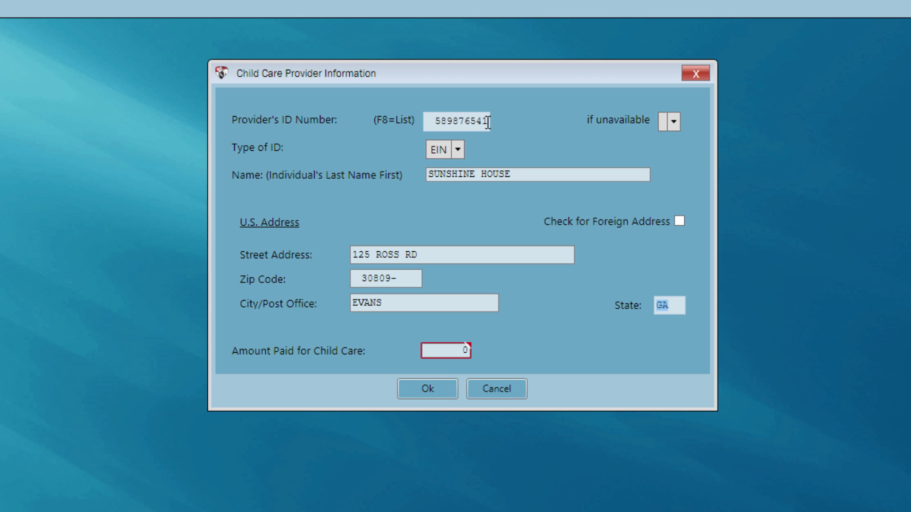
key("Tab")
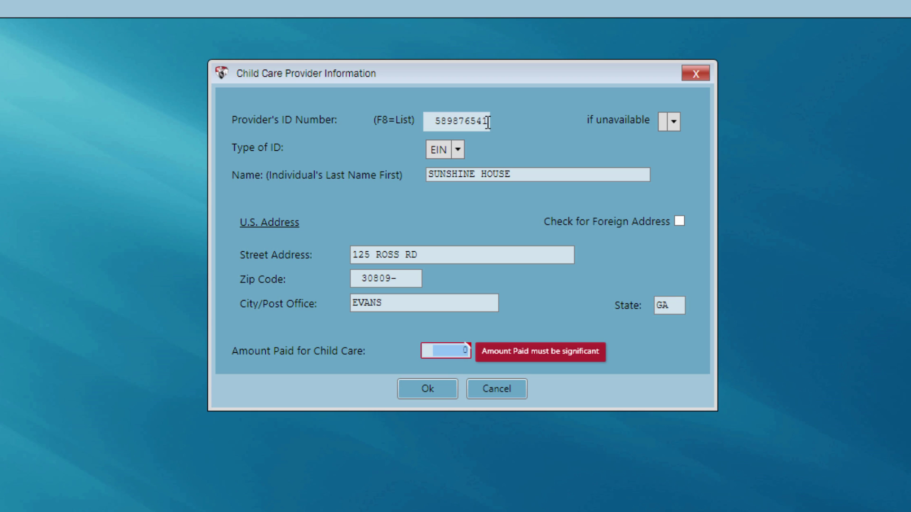
type("3100")
key("Return")
key("Return")
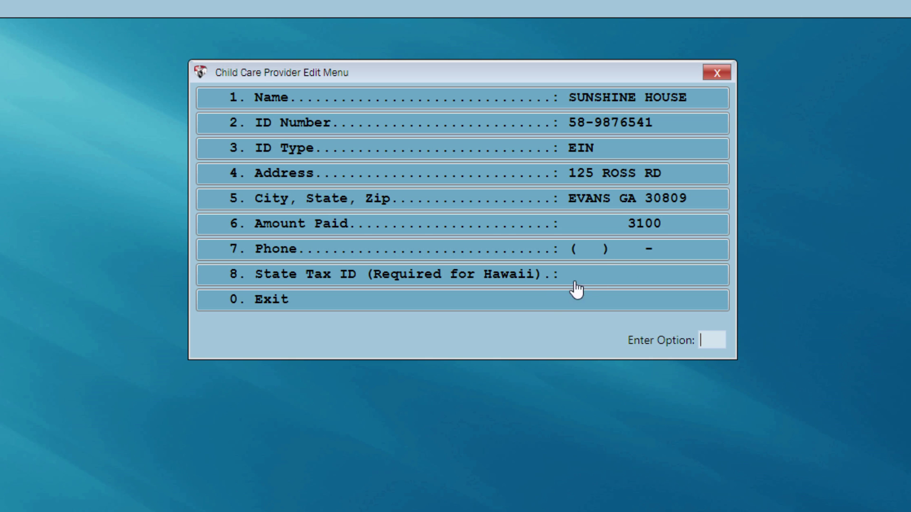
Exit the Child Care Provider Edit Menu and close the Form 2441 providers list.
left_click(276, 307)
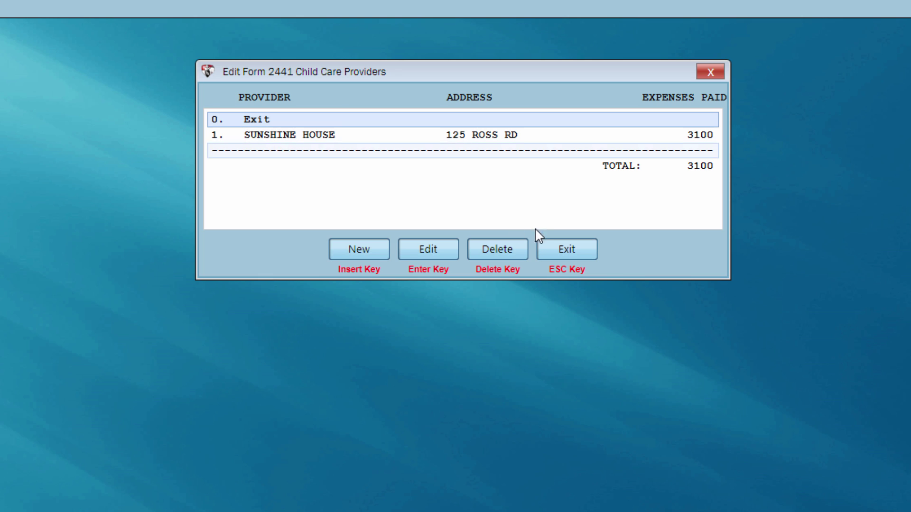
left_click(569, 249)
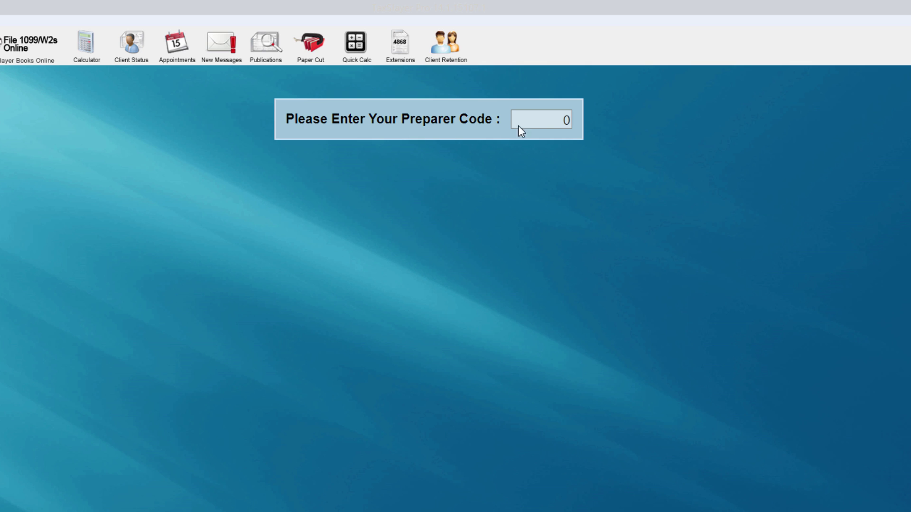
Enter preparer code 1 and dismiss the greeting message.
left_click(545, 120)
type("1")
key("Return")
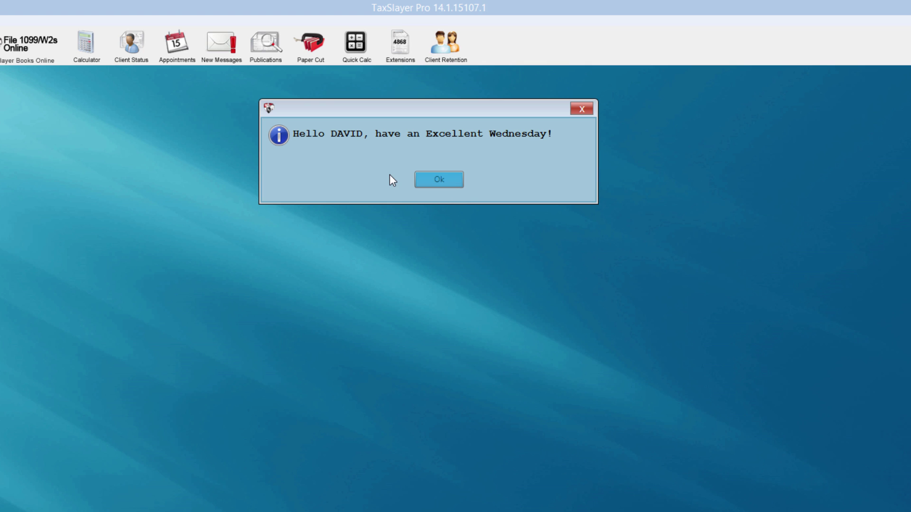
left_click(437, 184)
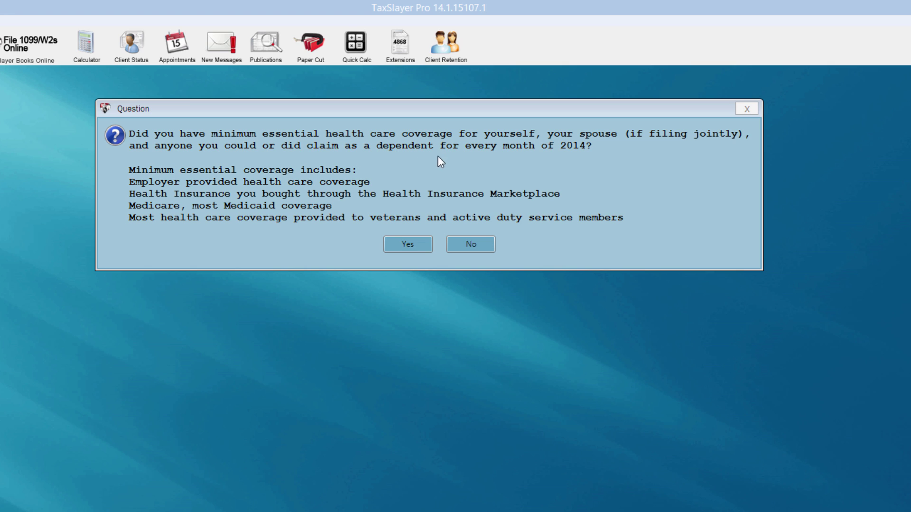
Answer YES to full-year health coverage and NO to Marketplace insurance, then exit Personal Information.
left_click(393, 252)
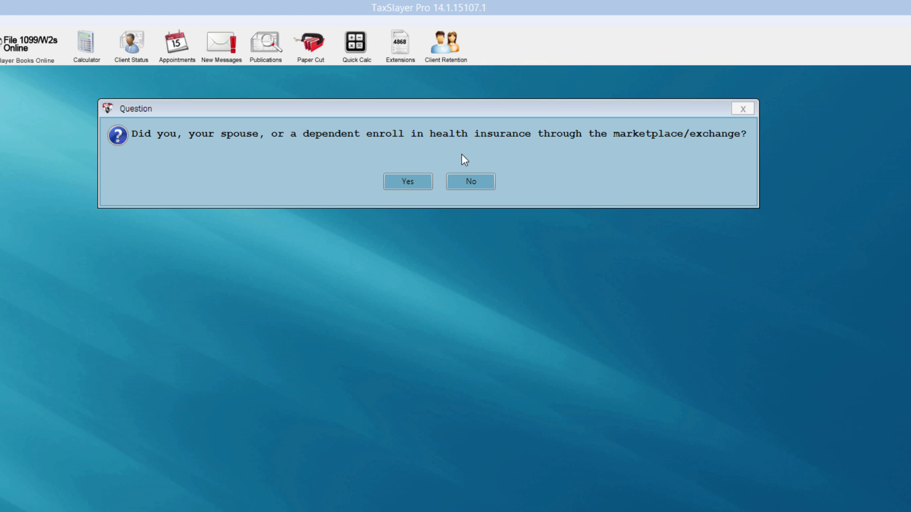
left_click(461, 190)
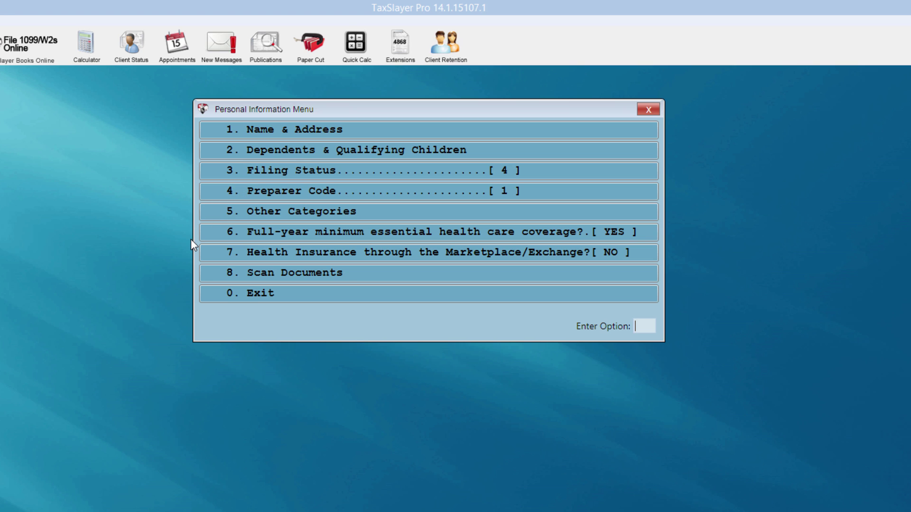
left_click(236, 300)
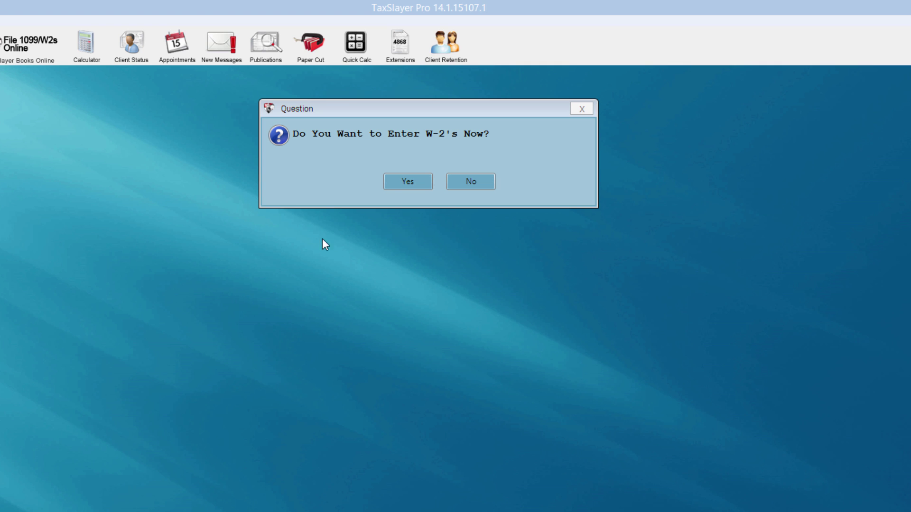
Choose to enter W-2s now and start a new blank Form W-2.
left_click(401, 182)
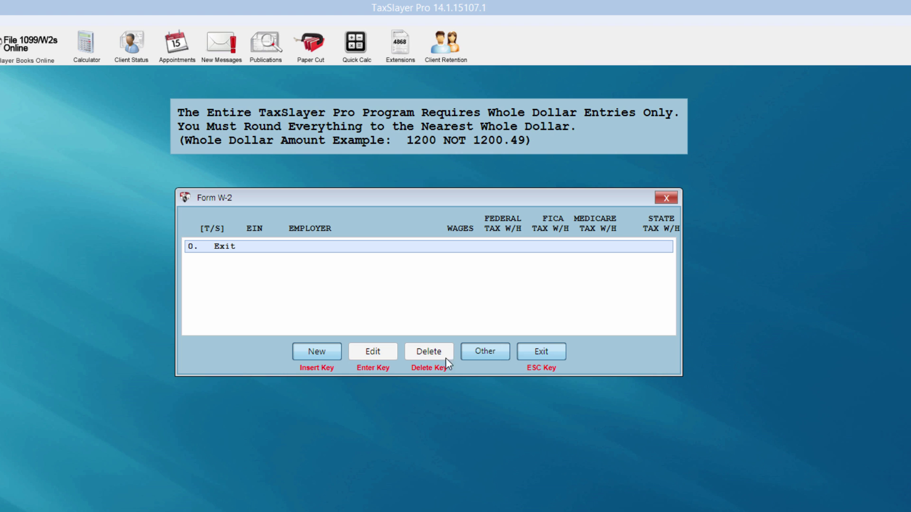
left_click(314, 351)
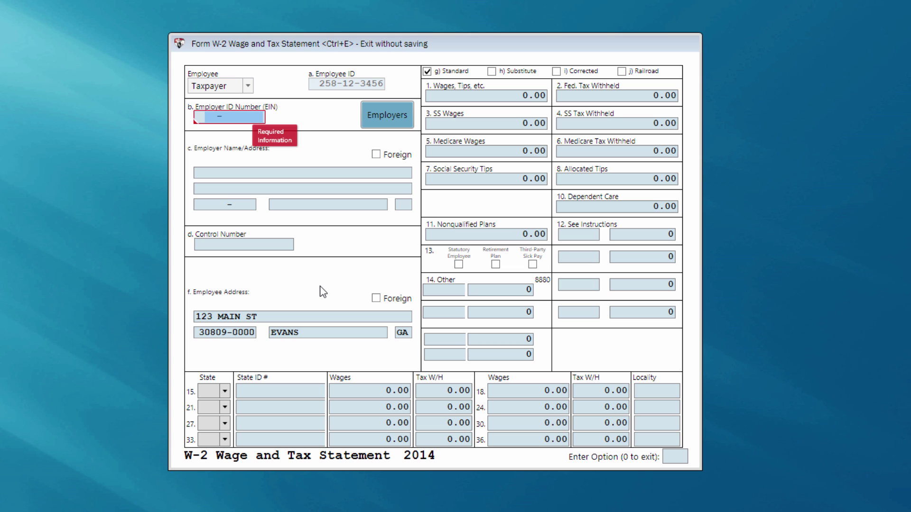
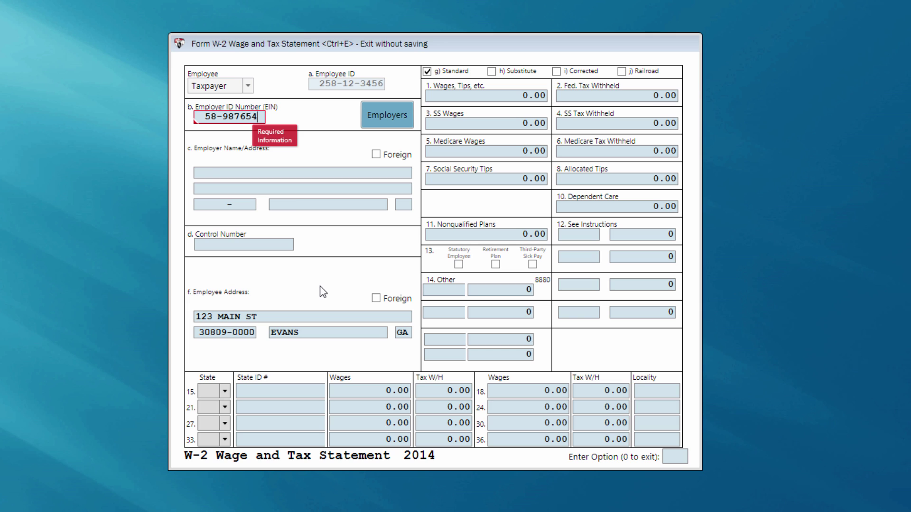
Enter the RCS employer's EIN so the employer details fill in.
key("Return")
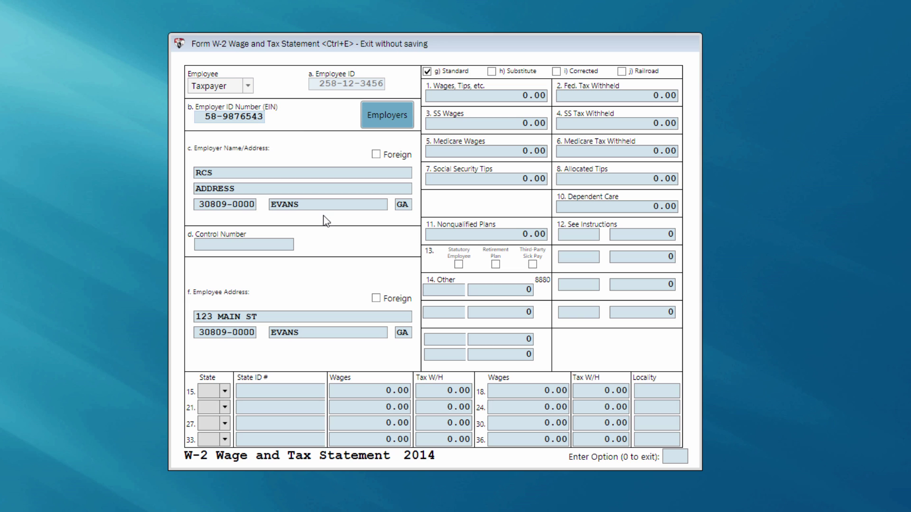
left_click(272, 119)
Enter wages of 26000 and federal tax withheld of 1500, passing the Social Security and Medicare boxes.
key("Tab")
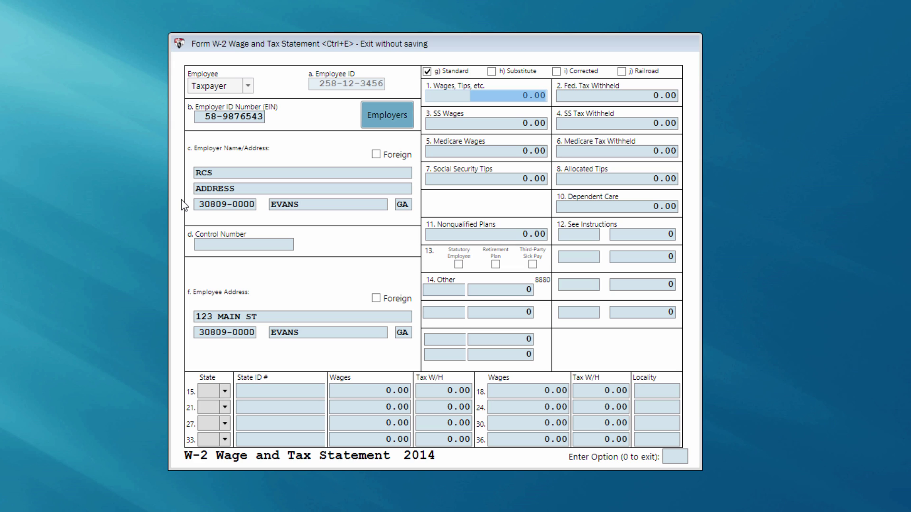
type("26000 .")
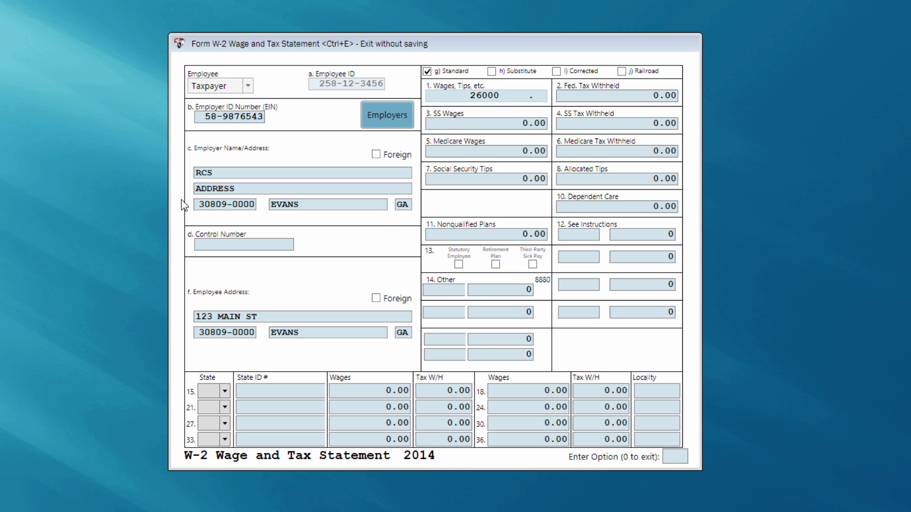
key("Tab")
type("1500")
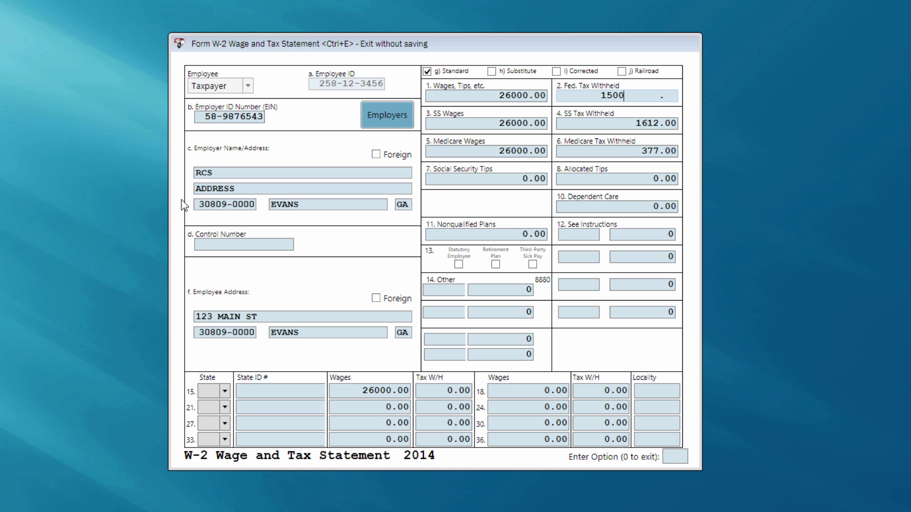
key("Tab")
key("Tab")
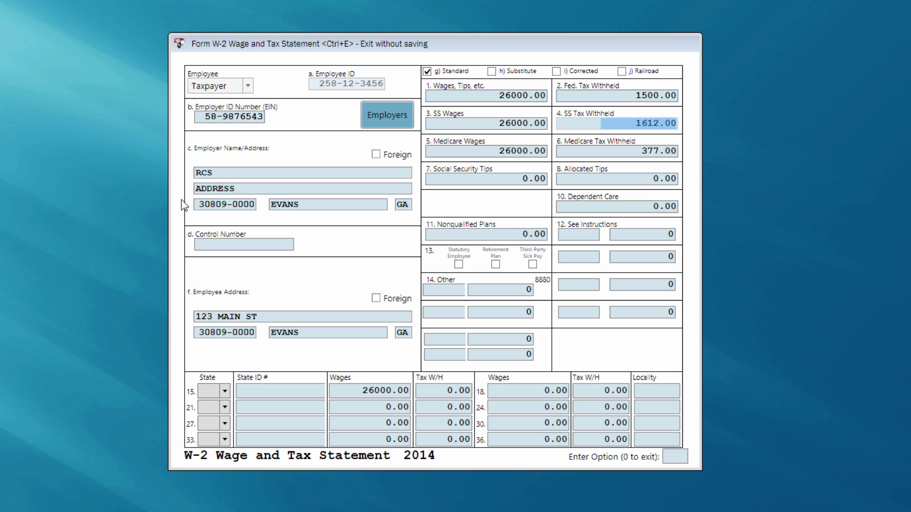
key("Tab")
key("Tab")
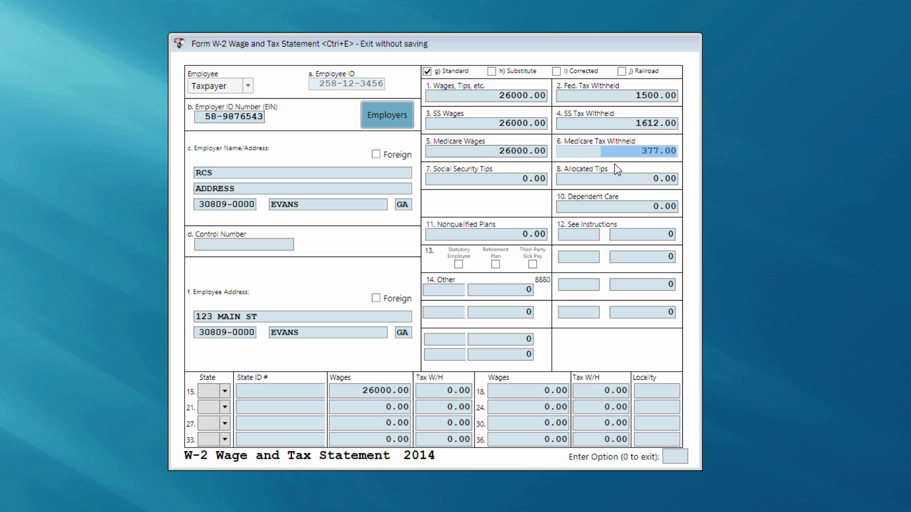
key("Tab")
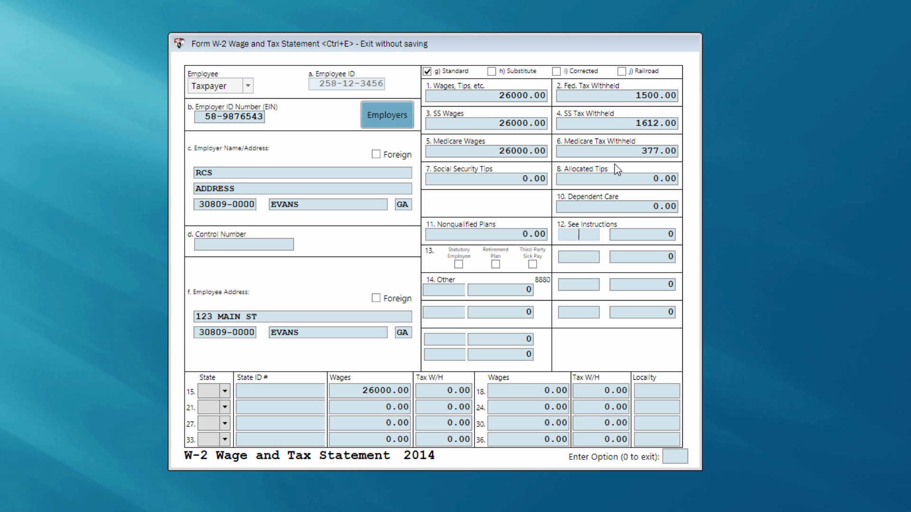
Choose Georgia (GA) as the W-2 state and enter 900 state tax withheld.
key("Tab")
left_click(225, 392)
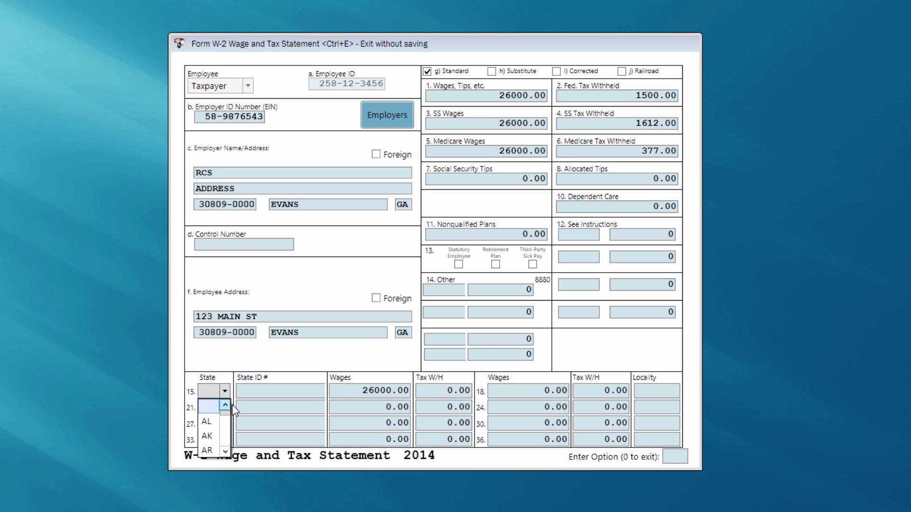
key("g")
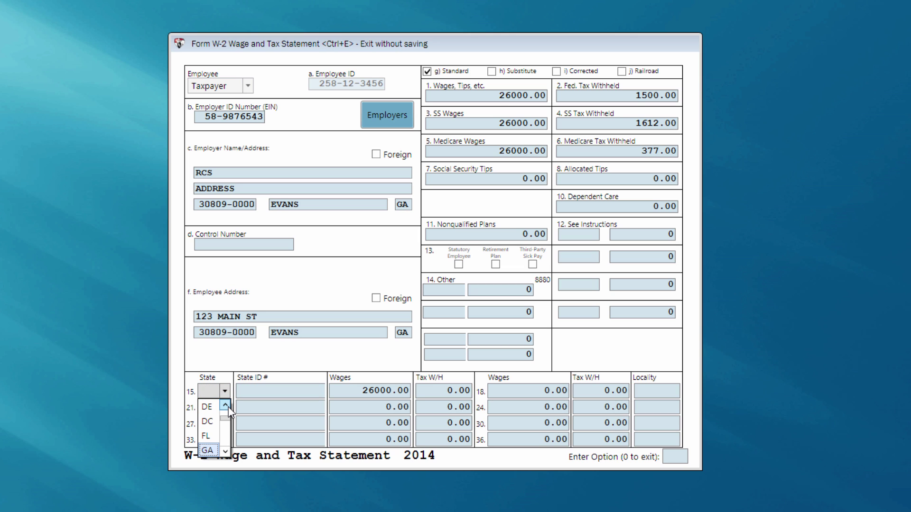
left_click(207, 451)
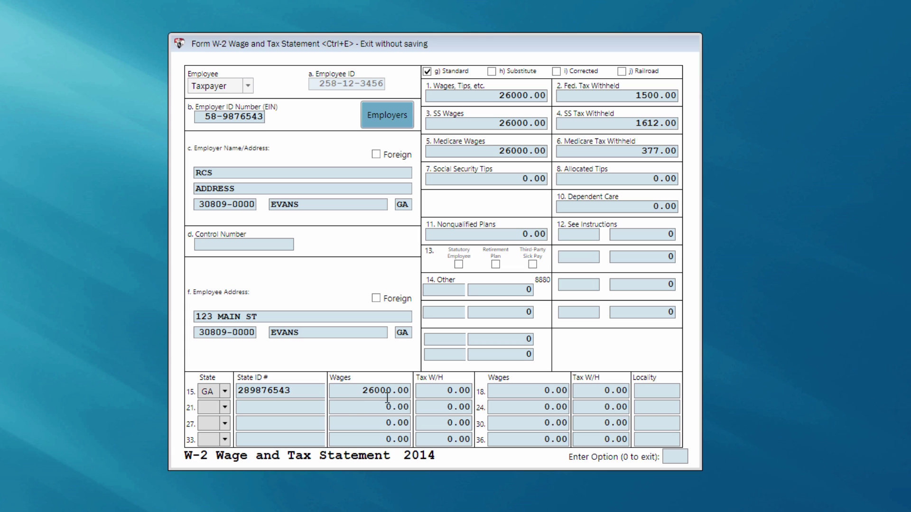
left_click(441, 393)
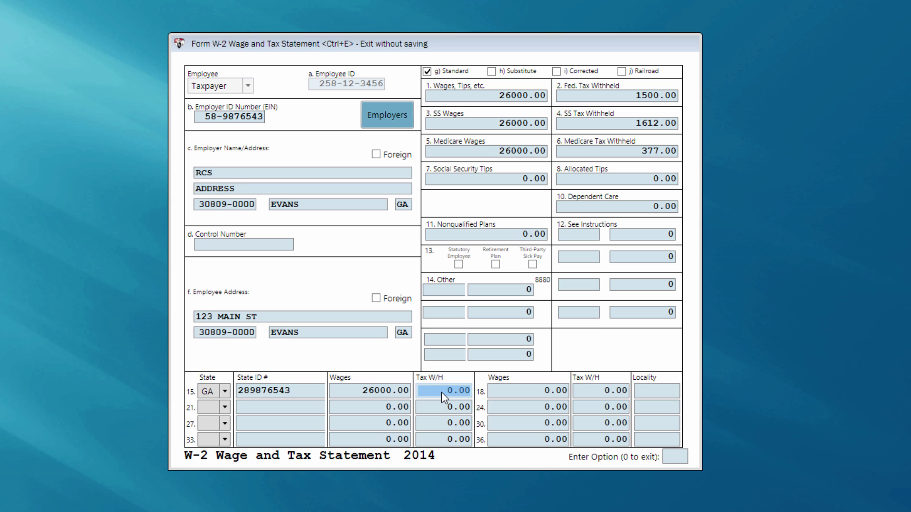
key("Return")
Save the RCS W-2 with option 0 and exit the Form W-2 list.
type("0")
key("Return")
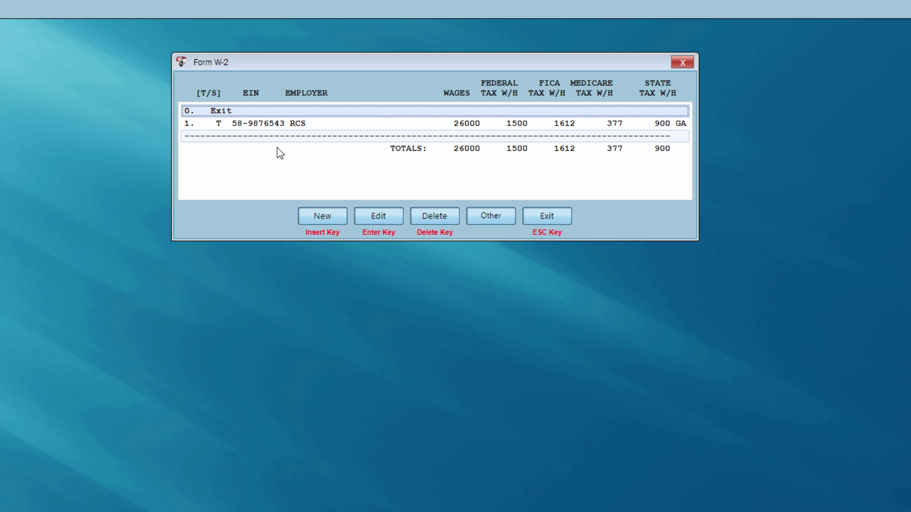
left_click(546, 217)
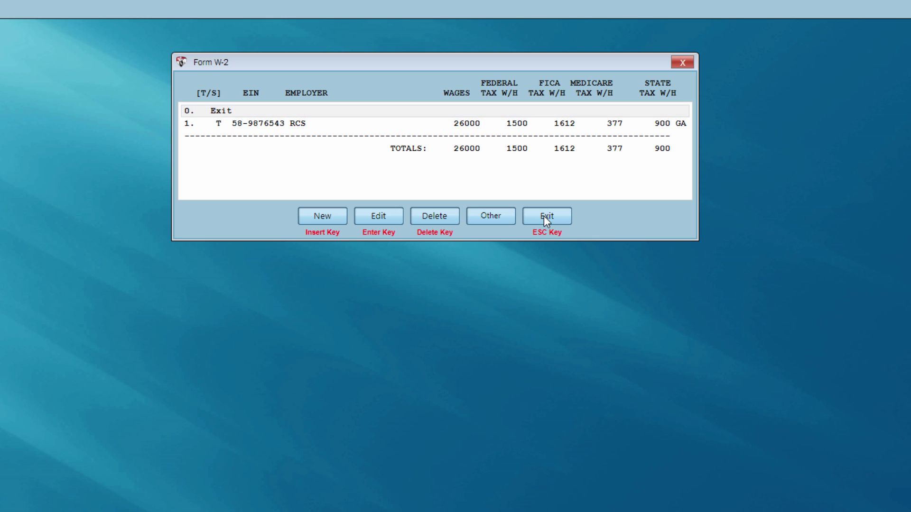
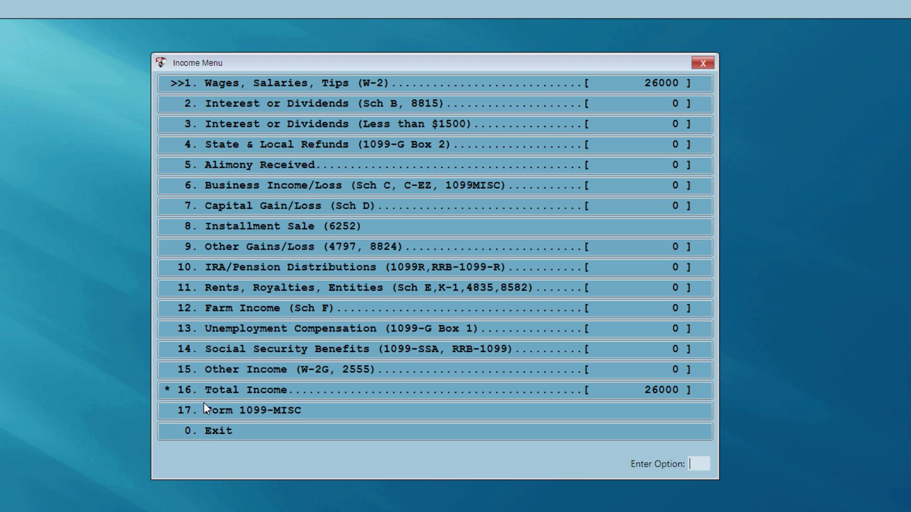
Leave the Income Menu with 26000 in W-2 wages as the total income.
left_click(199, 435)
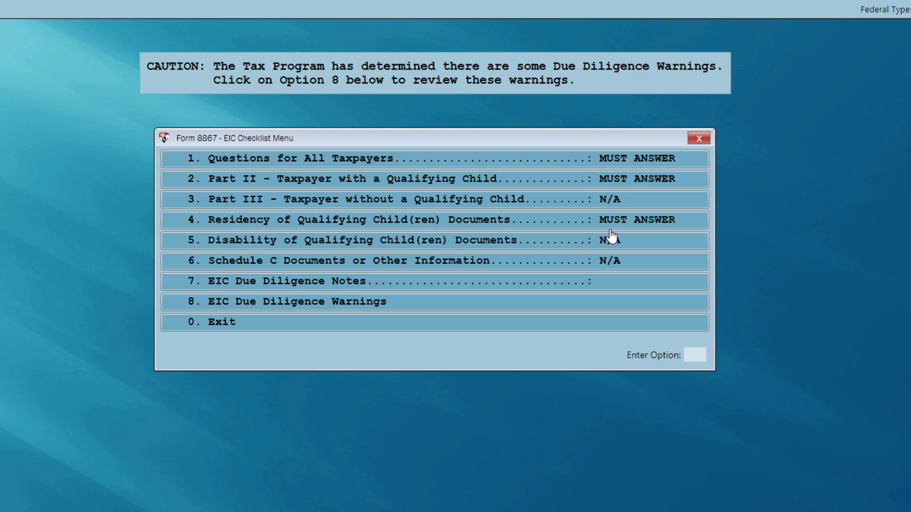
Answer No, No, Yes to the nonresident alien, qualifying-child and current-information questions.
left_click(605, 163)
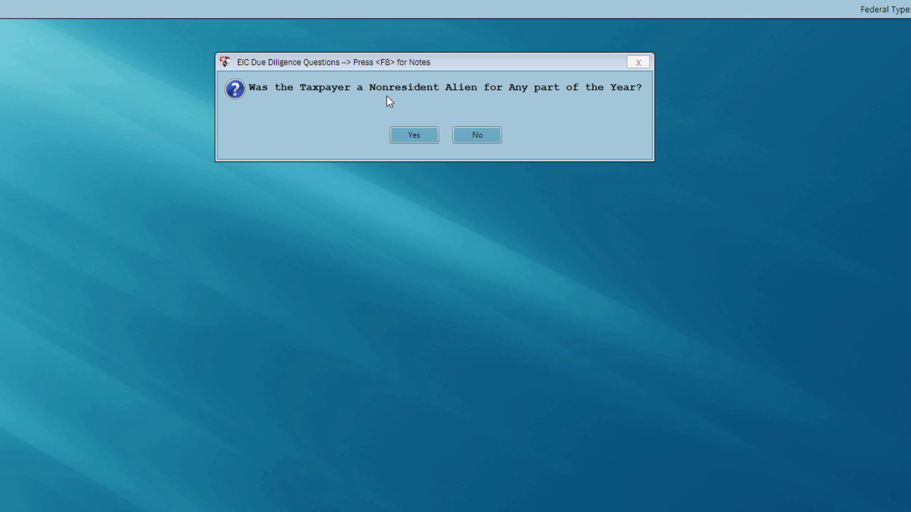
left_click(476, 139)
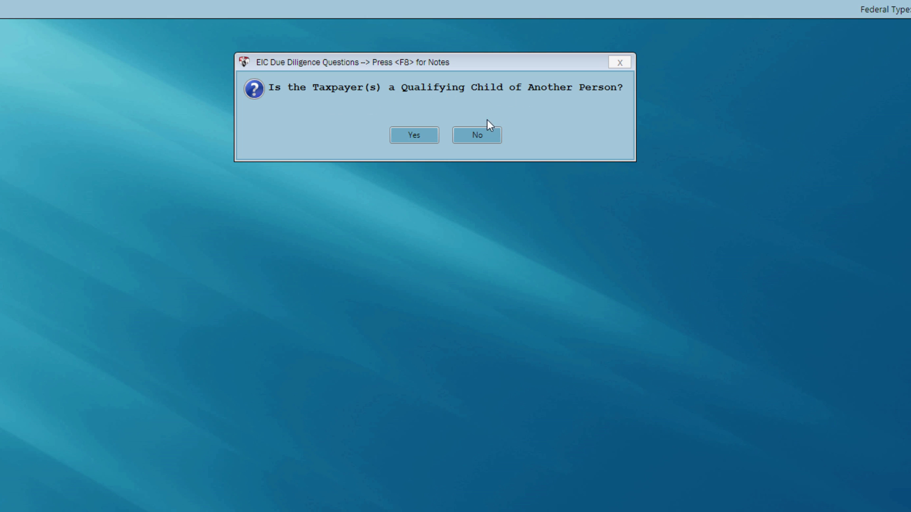
left_click(475, 139)
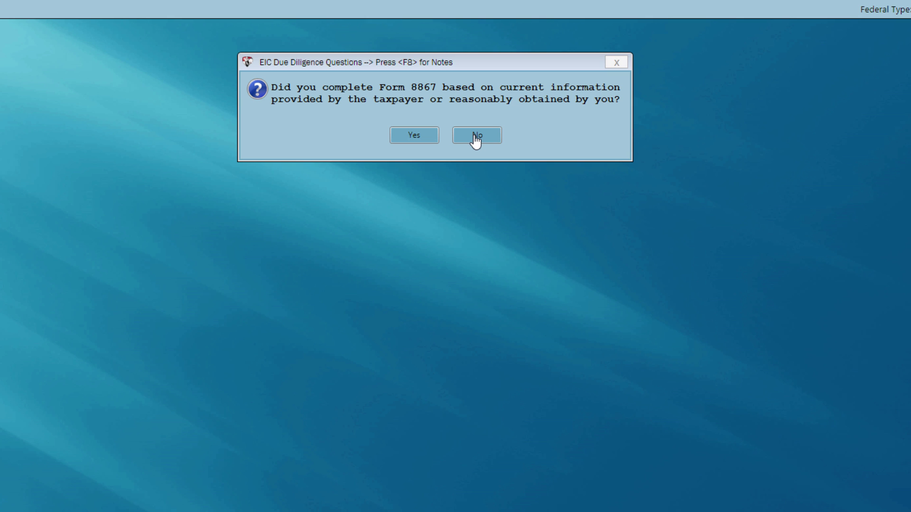
left_click(413, 139)
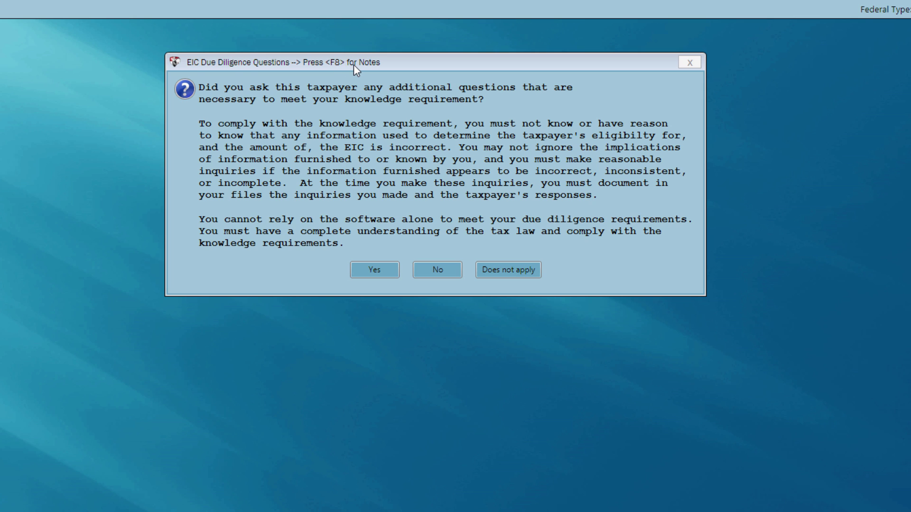
Attach the note 'due diligence notes' to the EIC questions.
key("F8")
type("due dilige")
key("BackSpace")
type("e")
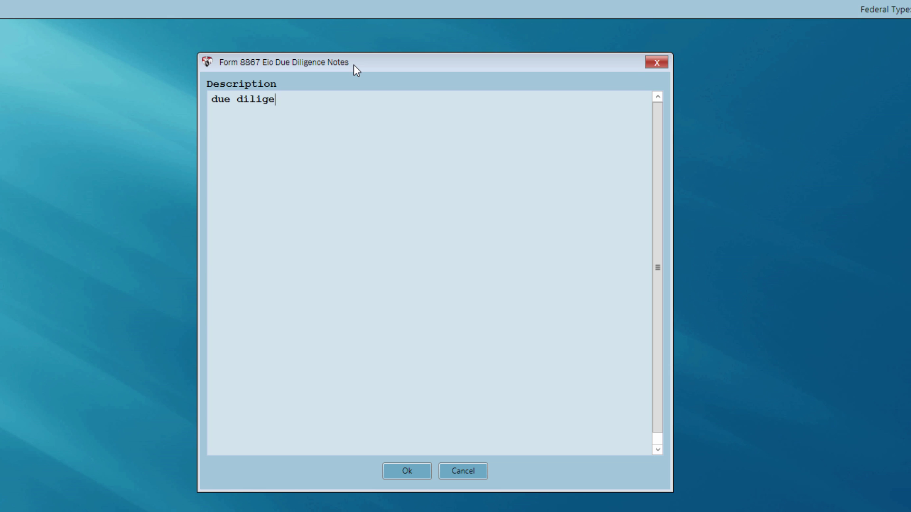
type("nce notes")
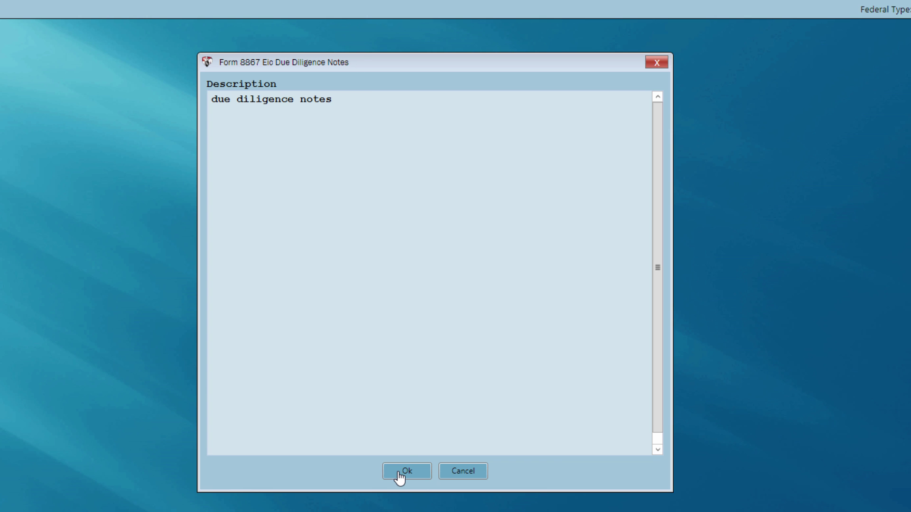
left_click(400, 476)
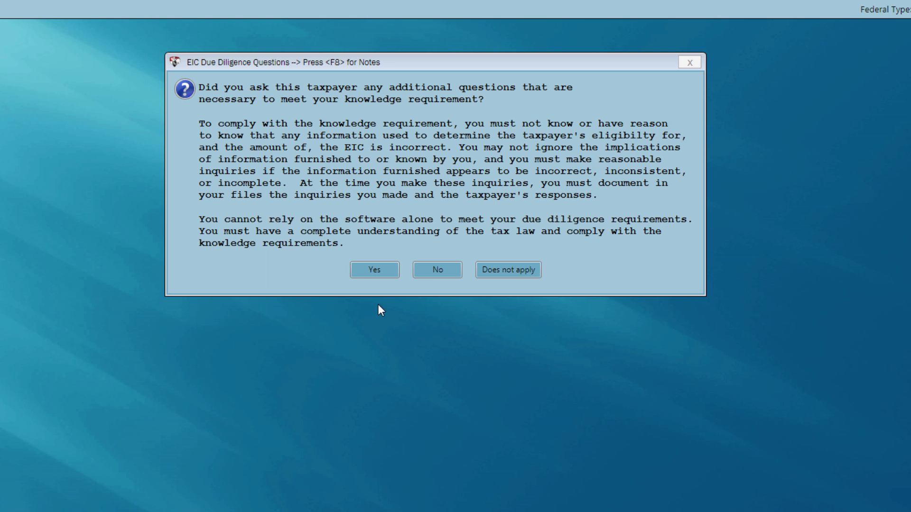
Answer Yes to the remaining three knowledge-requirement, documentation and information questions.
left_click(363, 274)
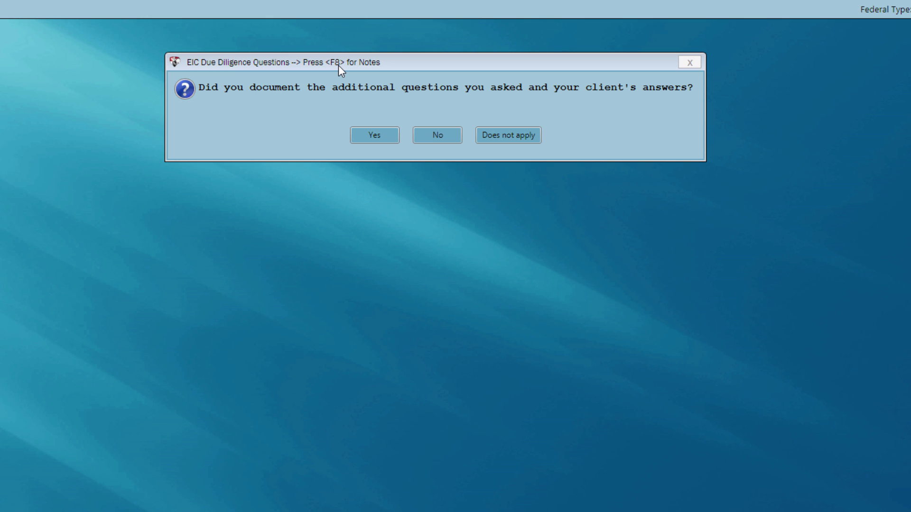
left_click(361, 141)
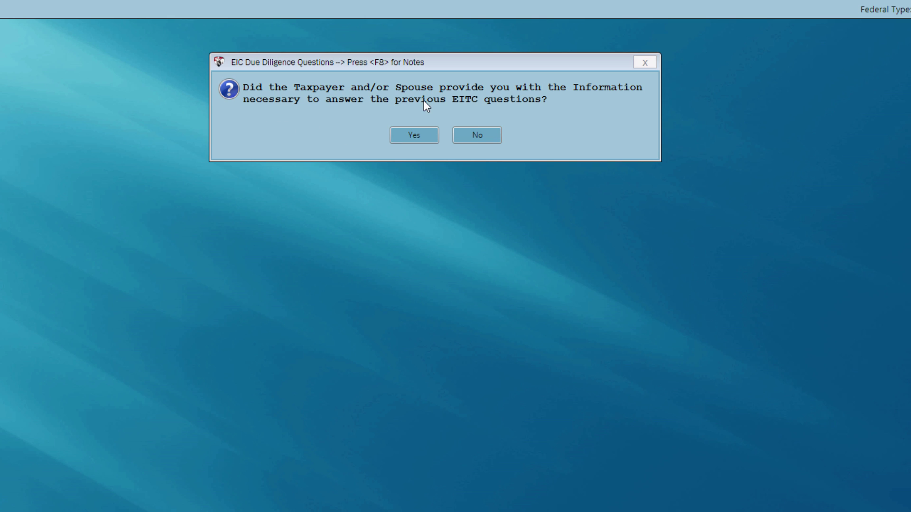
left_click(400, 141)
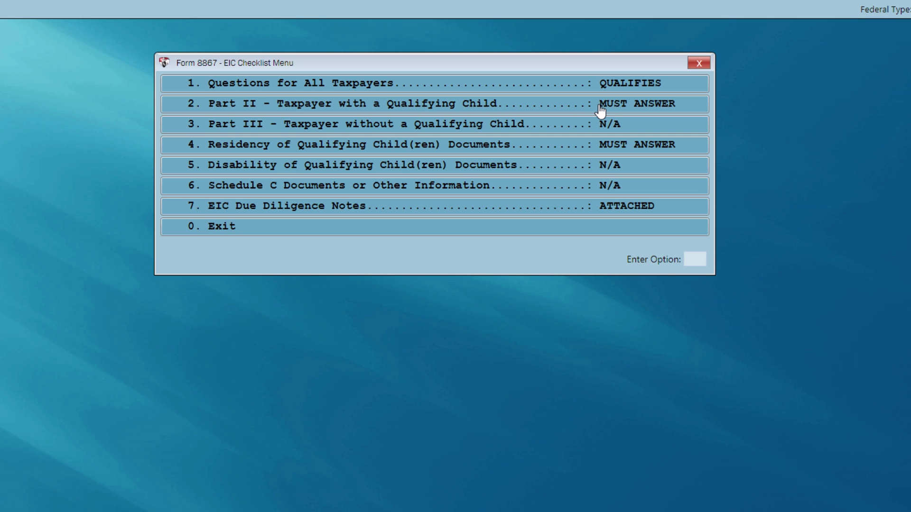
Answer No to whether the qualifying child qualifies any other person in Part II.
left_click(600, 111)
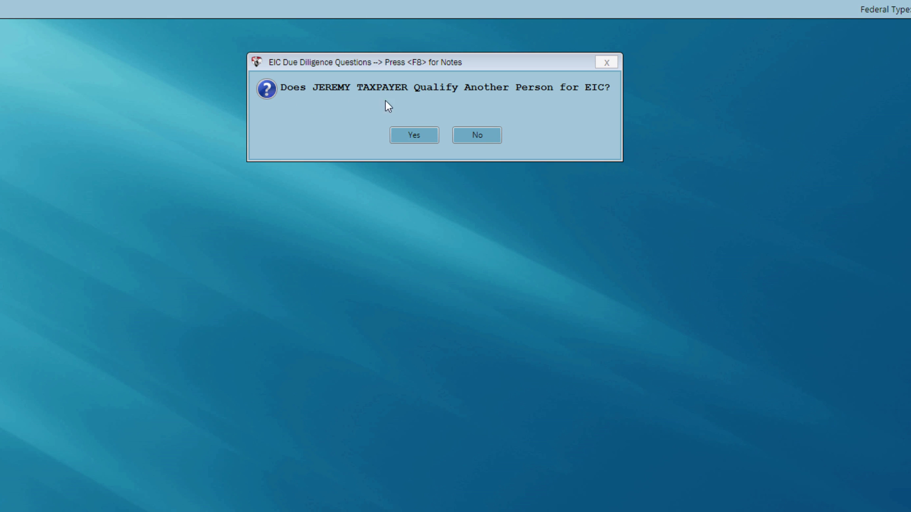
left_click(470, 138)
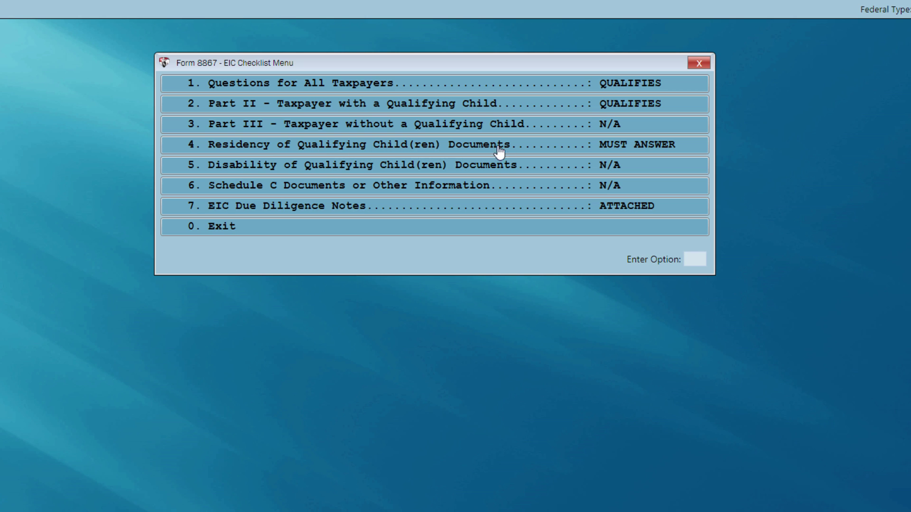
left_click(609, 151)
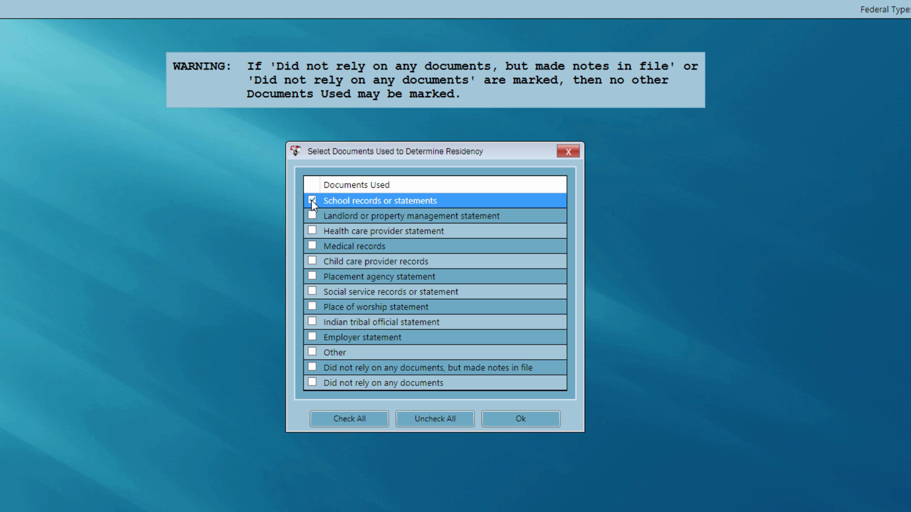
Record school records or statements as the child's residency document and acknowledge the retention notice.
left_click(503, 419)
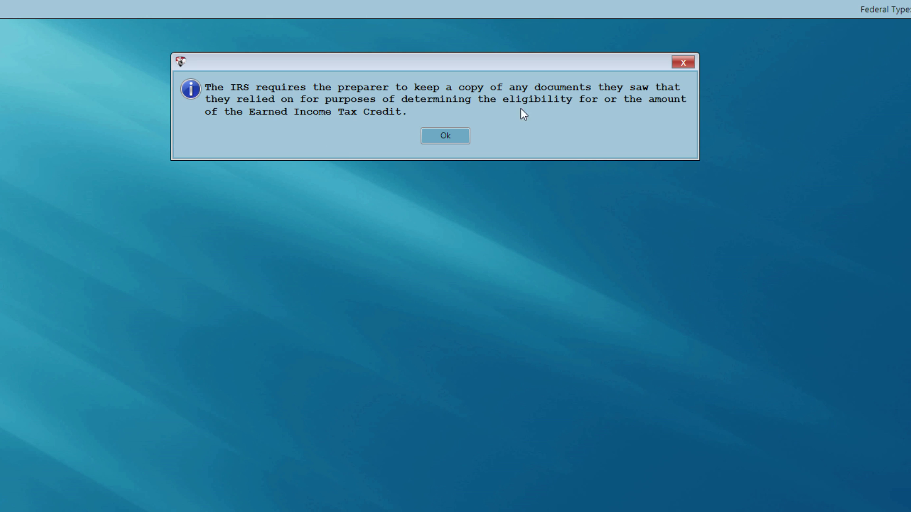
left_click(448, 139)
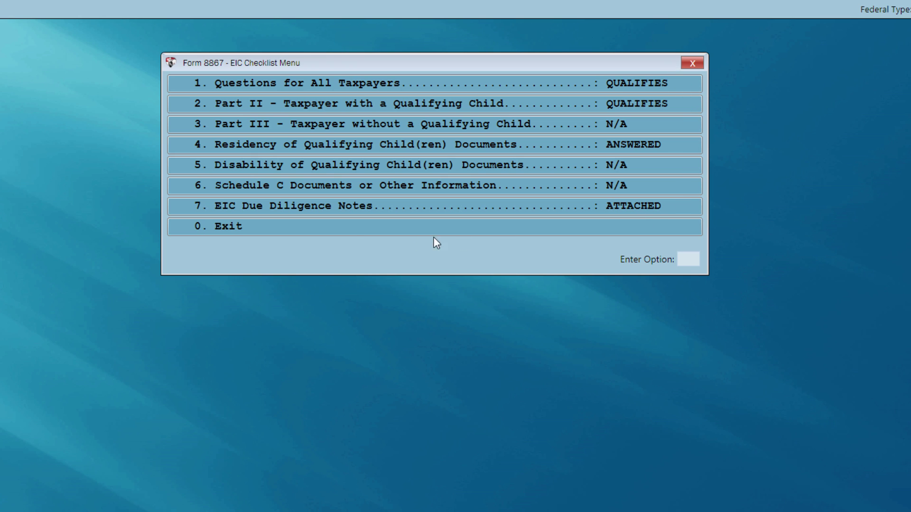
left_click(339, 231)
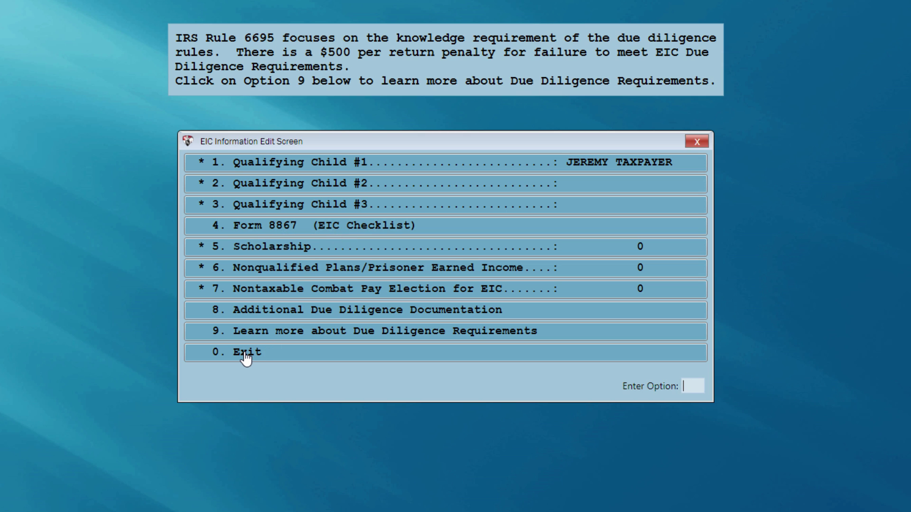
Exit the EIC Information Edit Screen back to the Form 1040 showing a $4,462 refund.
left_click(245, 354)
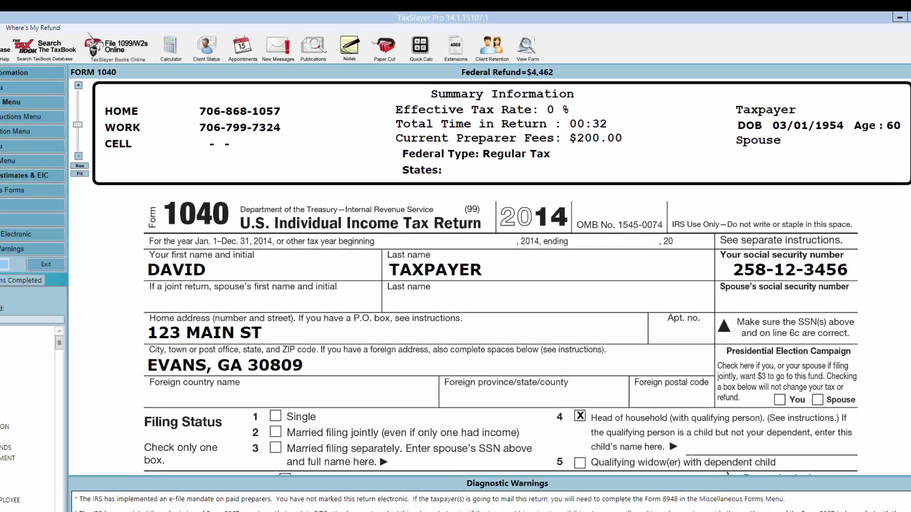
scroll(904, 161, "down", 5)
left_click_drag(904, 161, 903, 198)
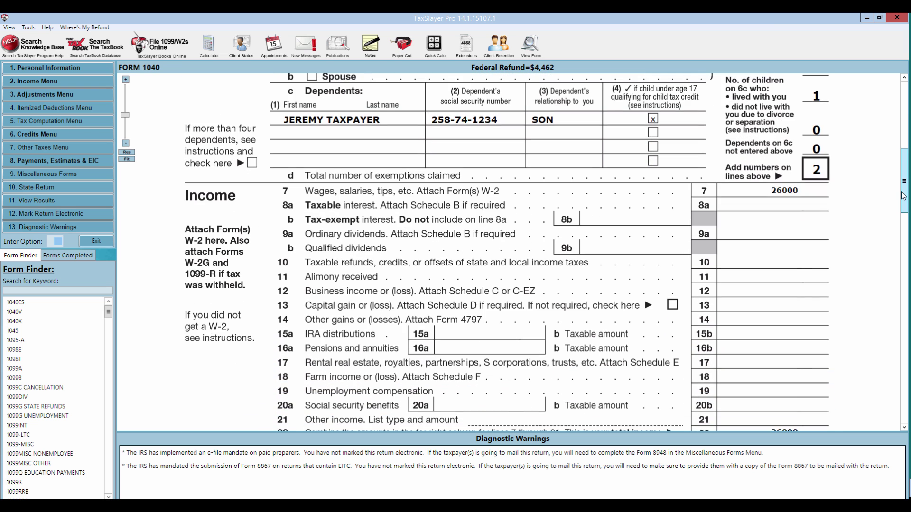
left_click(754, 262)
left_click(755, 278)
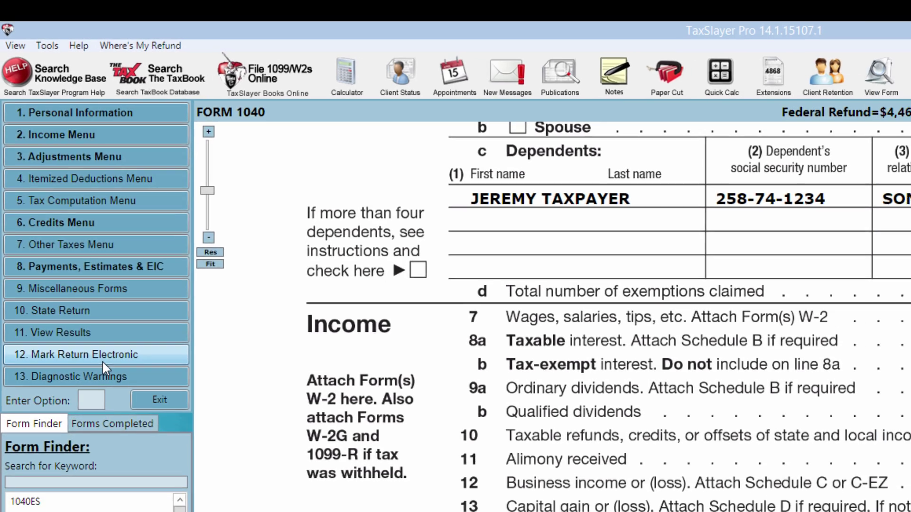
Mark the return for e-file as Electronic Mailed Check, with no fees taken from the refund.
left_click(89, 371)
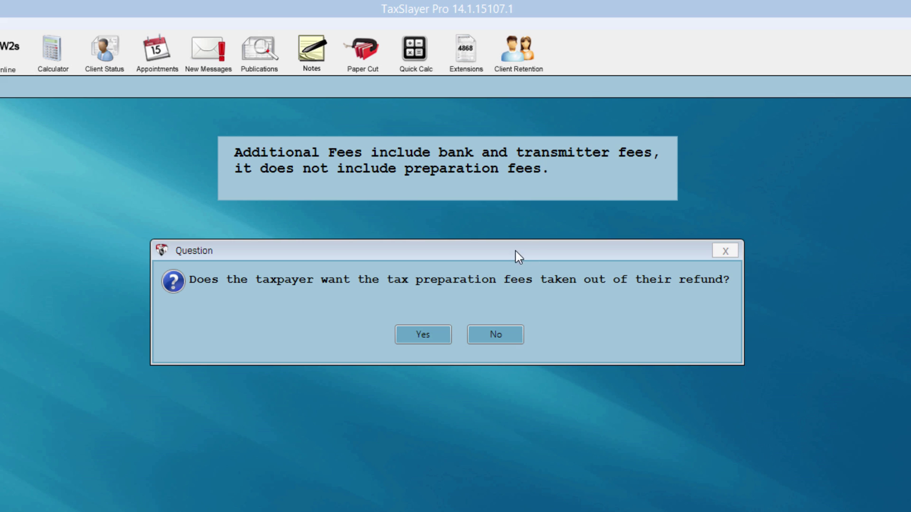
left_click(493, 336)
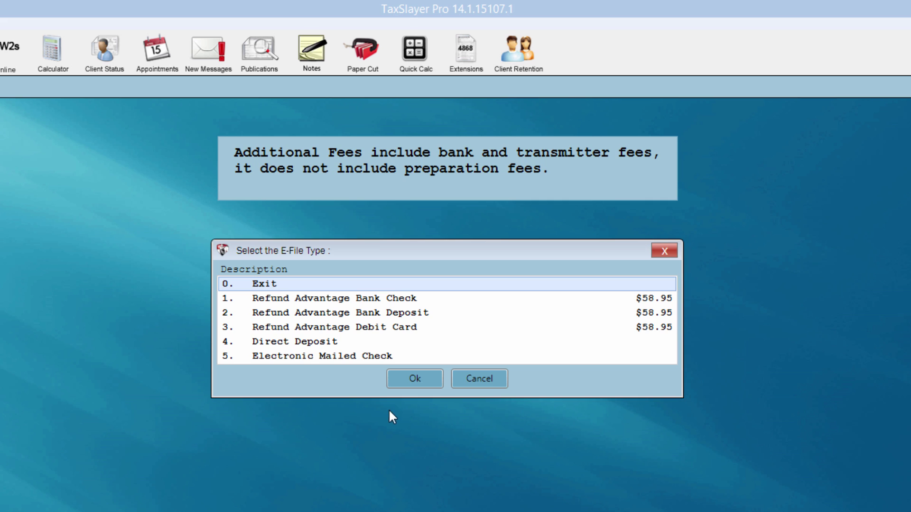
left_click(282, 357)
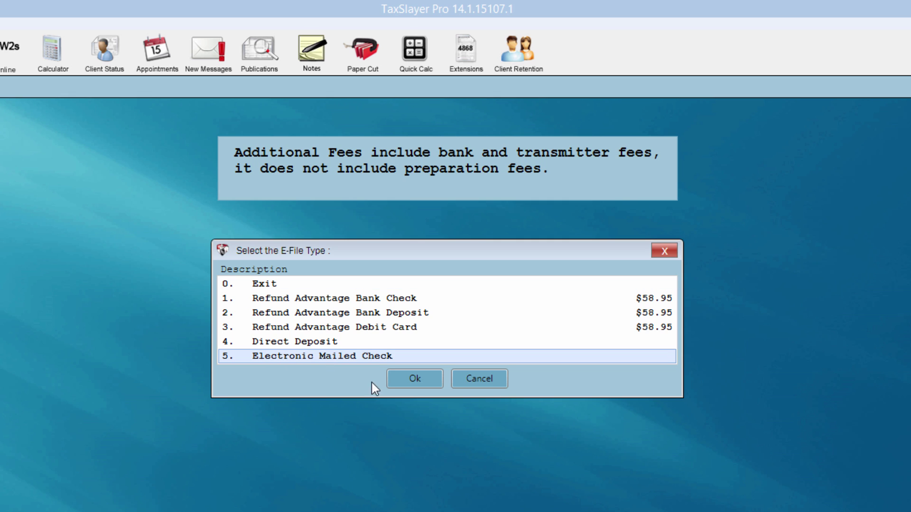
left_click(407, 382)
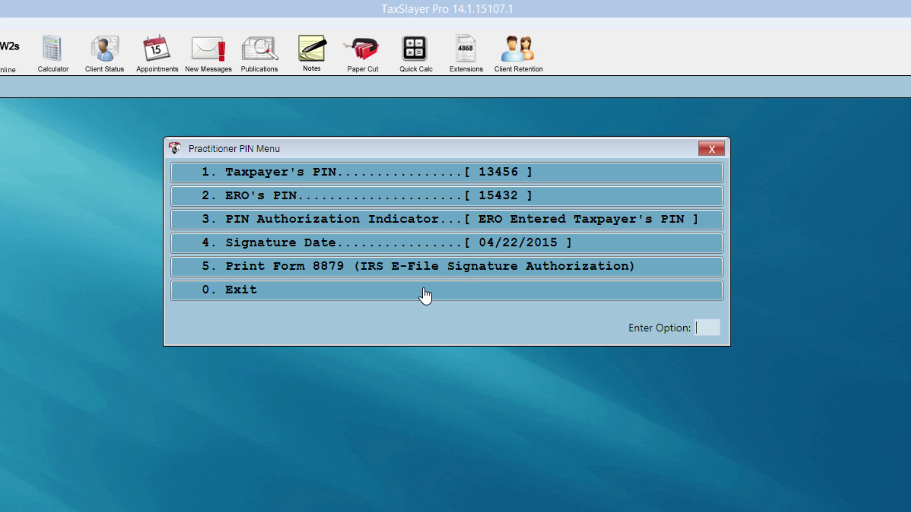
Choose Practitioner PIN option 5 and decline printing Form 8879.
type("5")
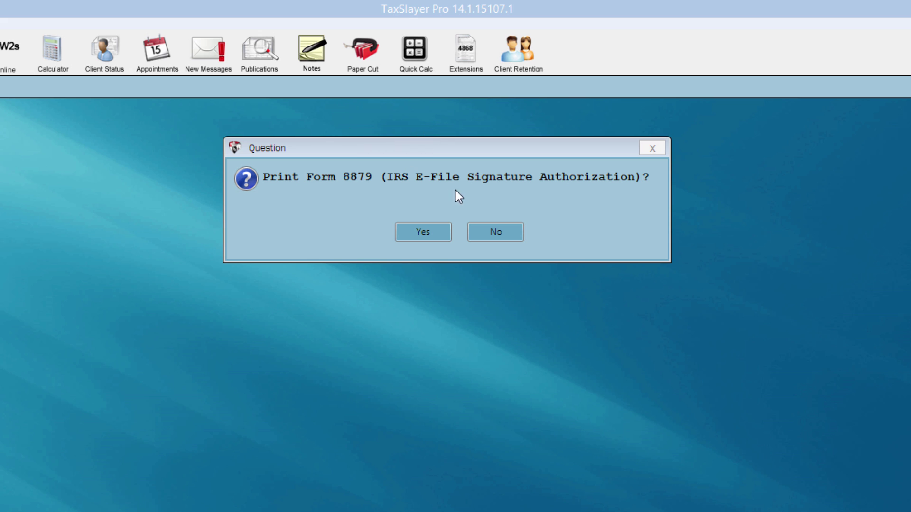
left_click(496, 231)
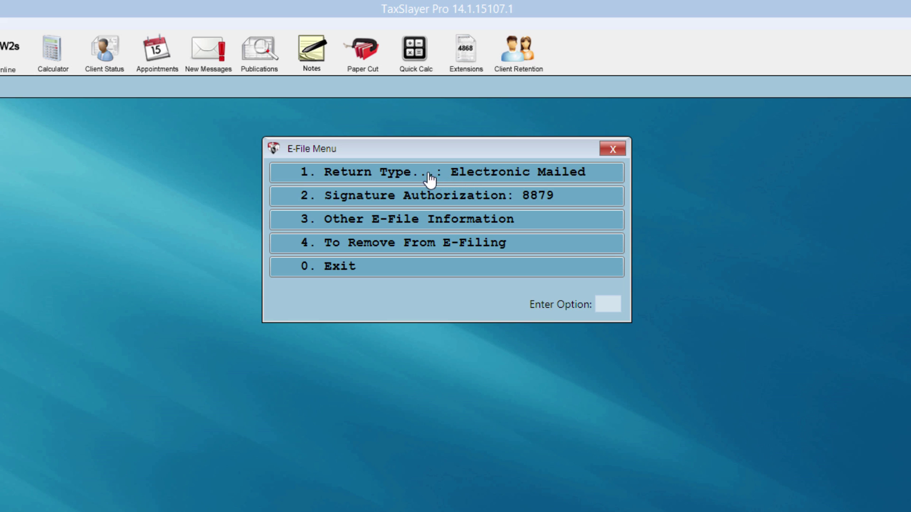
Reconfirm Electronic Mailed Check as the return type with no fees from the refund.
left_click(360, 180)
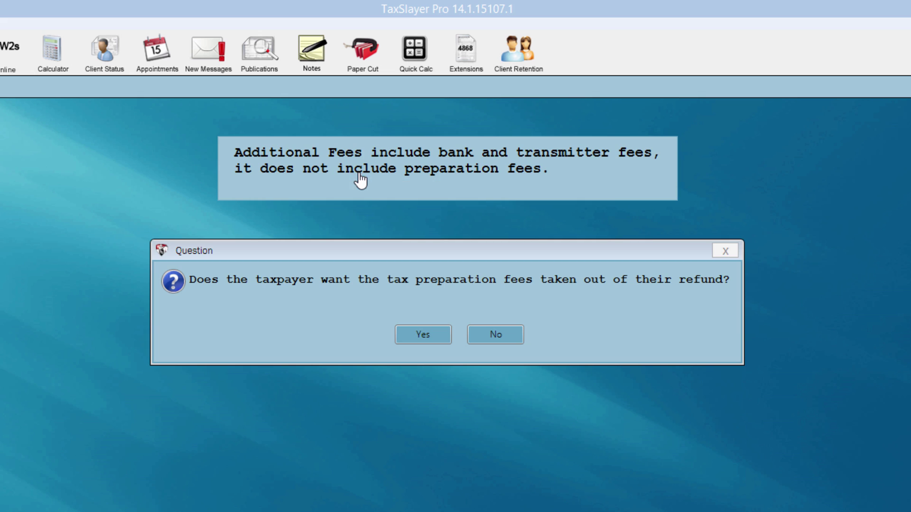
left_click(477, 339)
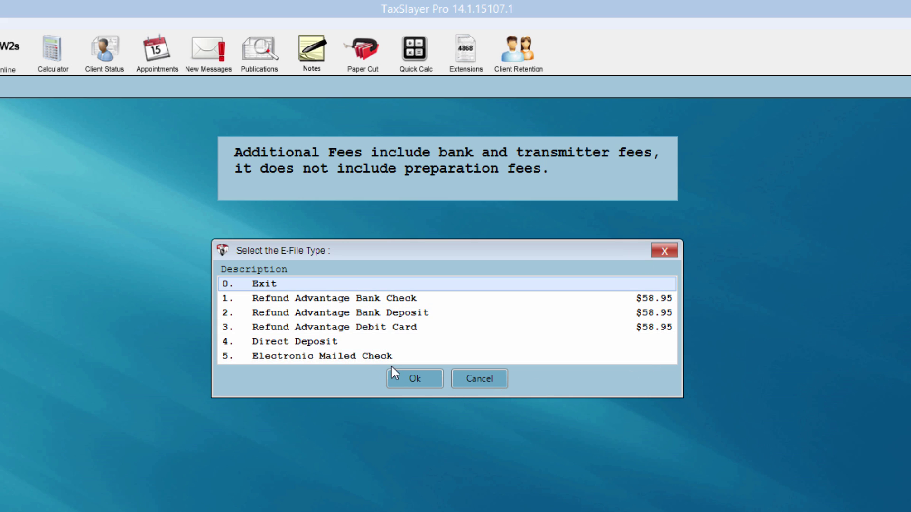
left_click(369, 355)
left_click(414, 379)
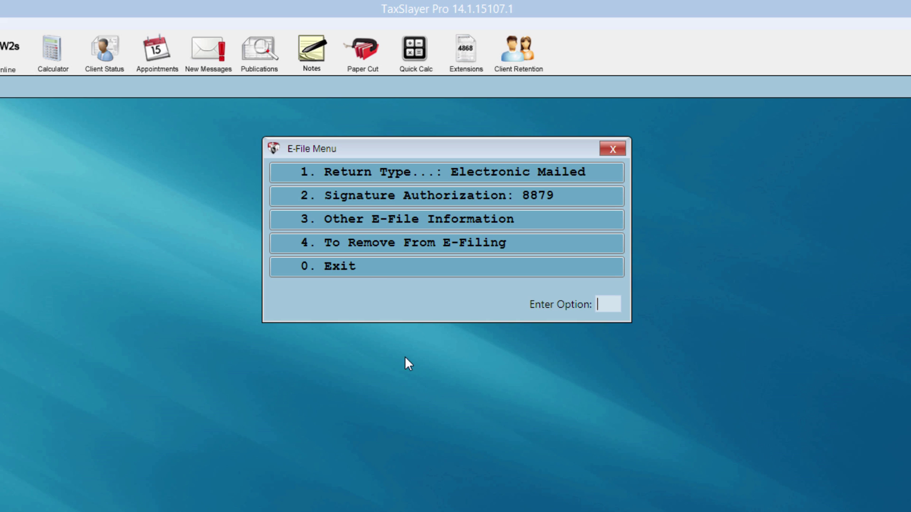
left_click(369, 275)
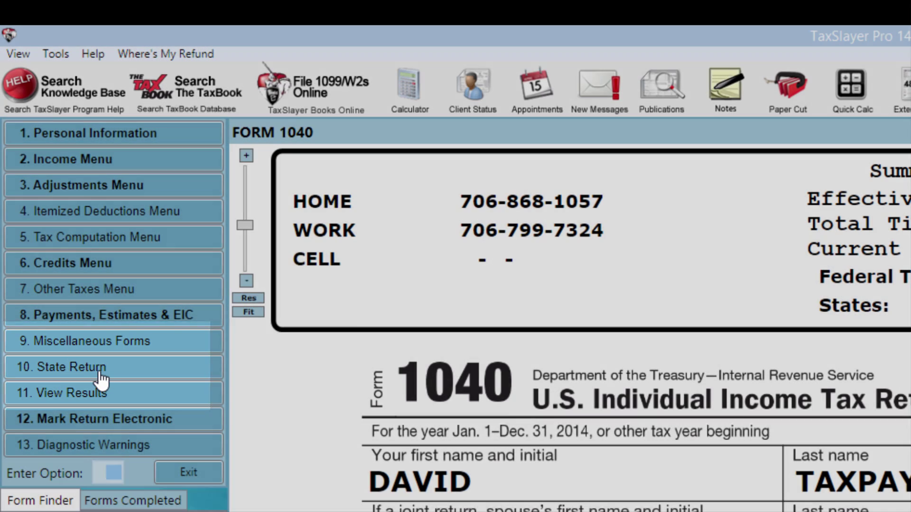
Start a Georgia state return, acknowledging the IRS conformity notice.
left_click(99, 377)
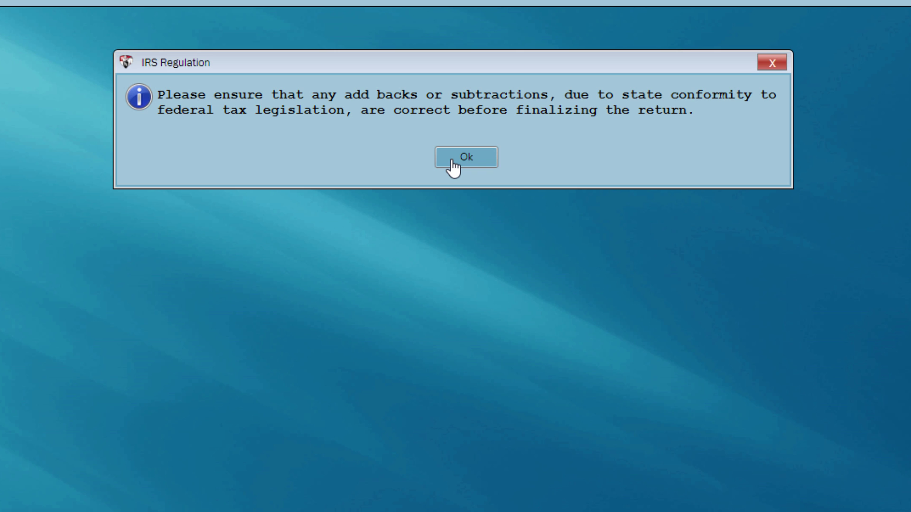
left_click(453, 163)
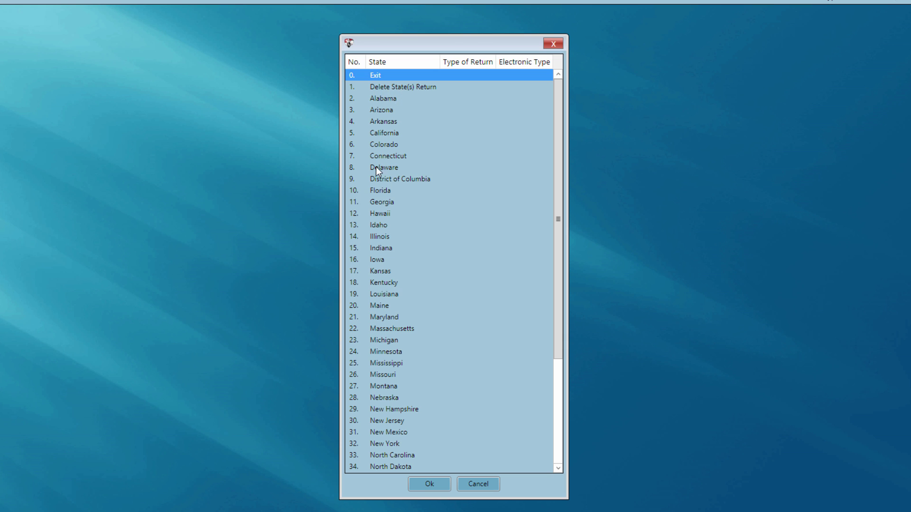
left_click(378, 204)
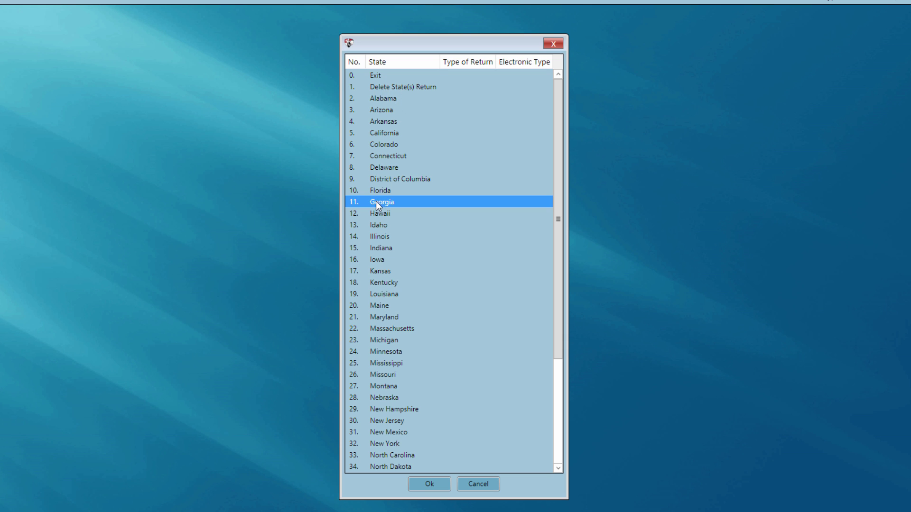
left_click(420, 490)
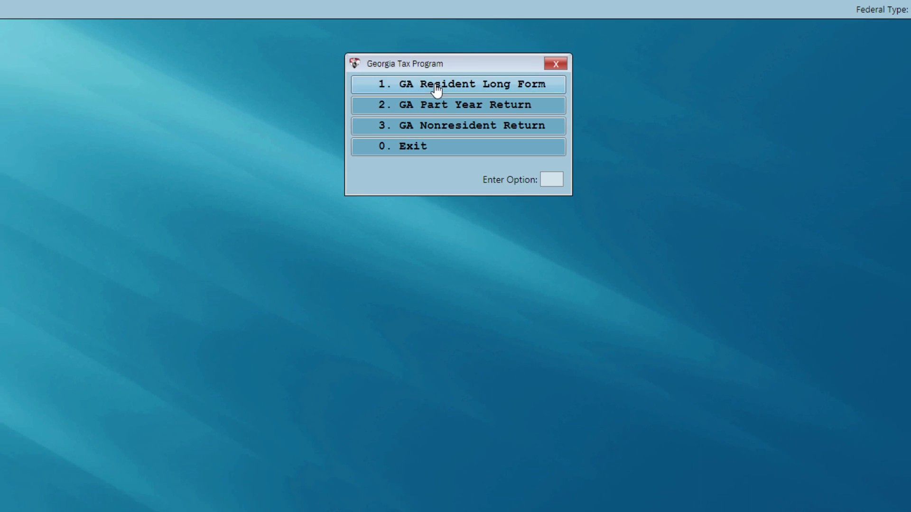
Open the GA Resident Long Form, showing Georgia taxable income of 18000 and a 338 refund.
left_click(437, 87)
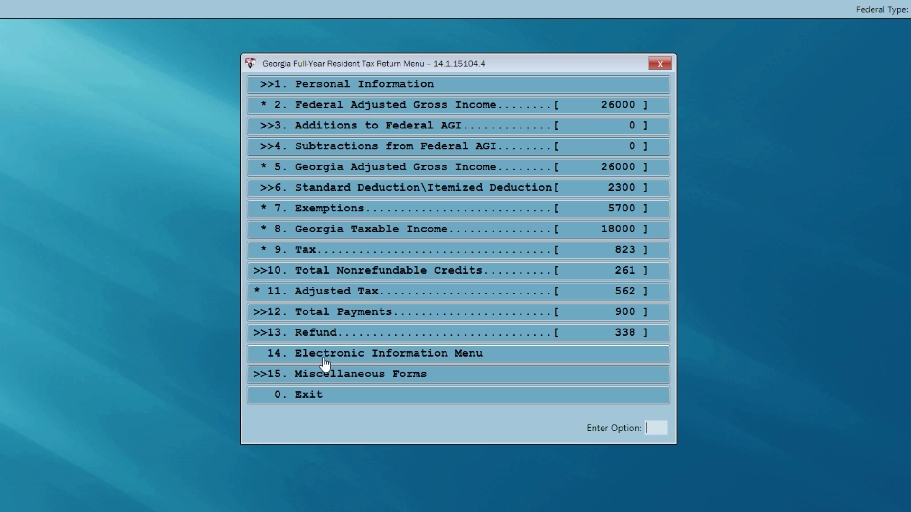
left_click(396, 363)
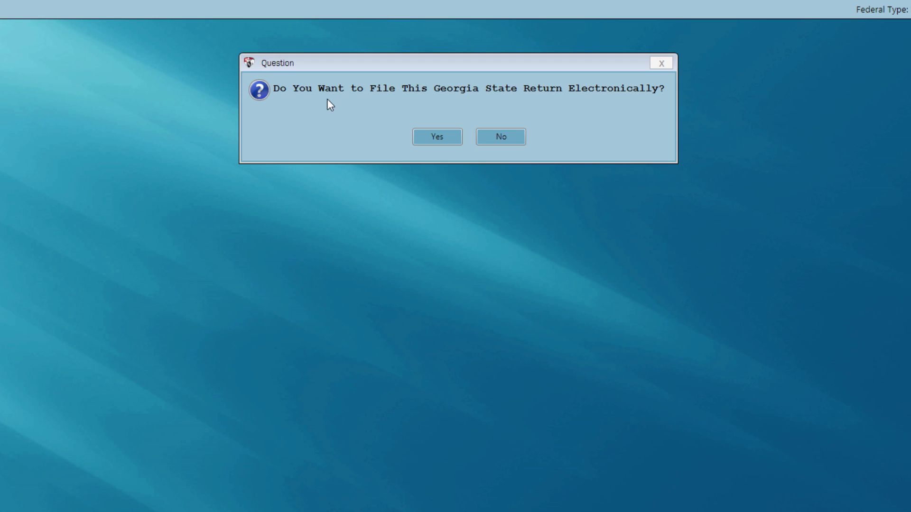
Set Georgia to e-file as Elf Mail without printing GA Form 8453, then return to Form 1040.
left_click(441, 144)
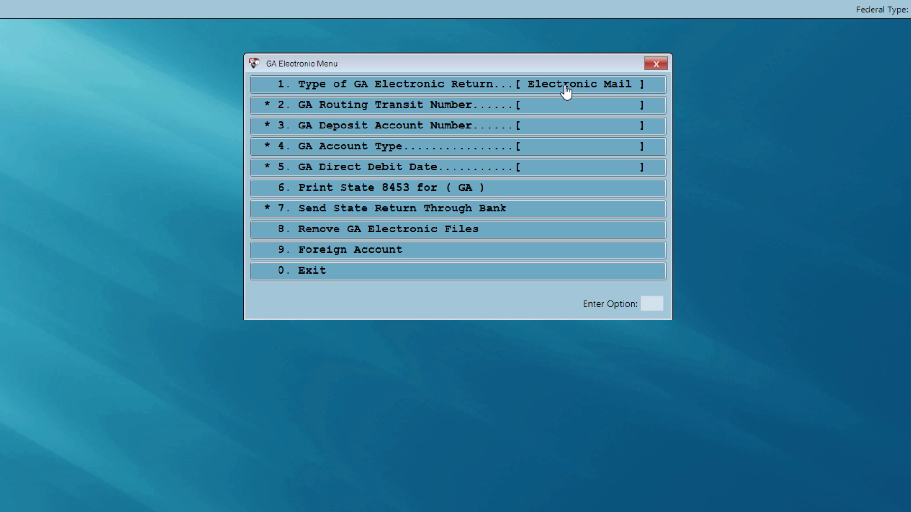
left_click(311, 271)
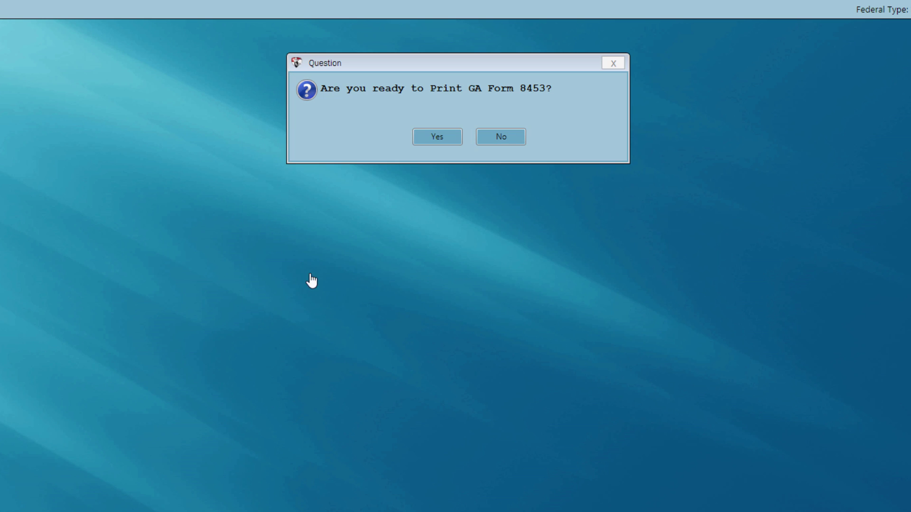
left_click(501, 138)
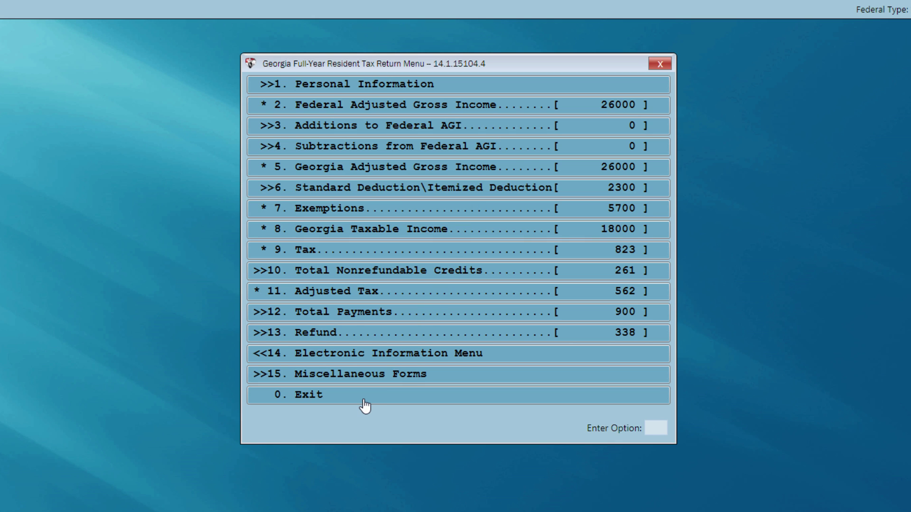
left_click(365, 401)
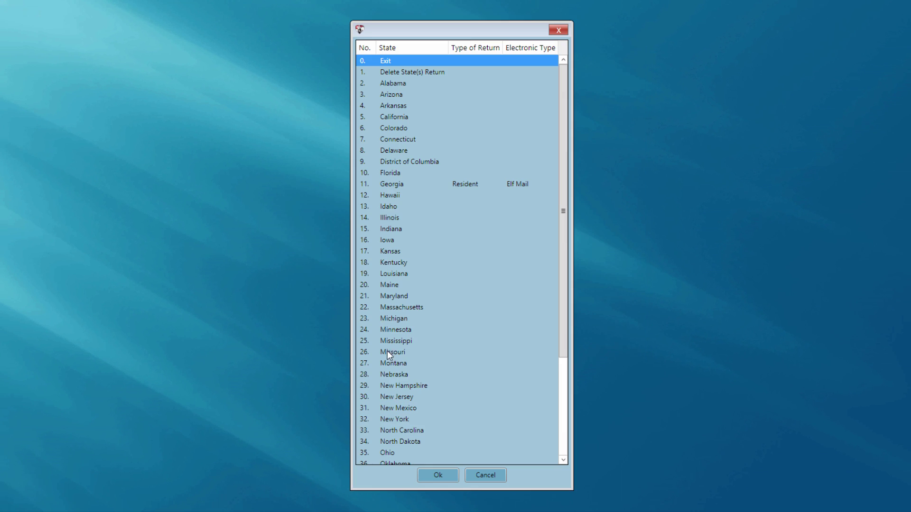
left_click(434, 475)
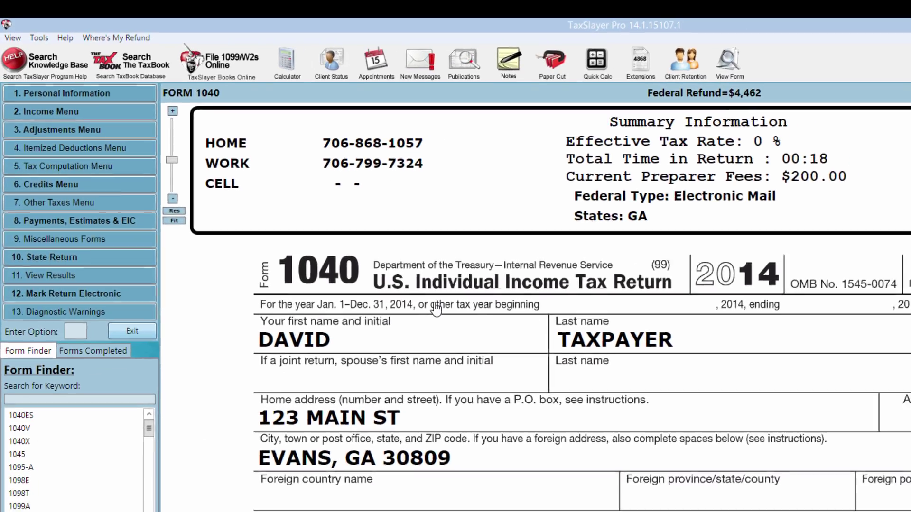
Leave the return to bring up its Receipt Menu: $215.00 total fees, 4462 refund.
key("Escape")
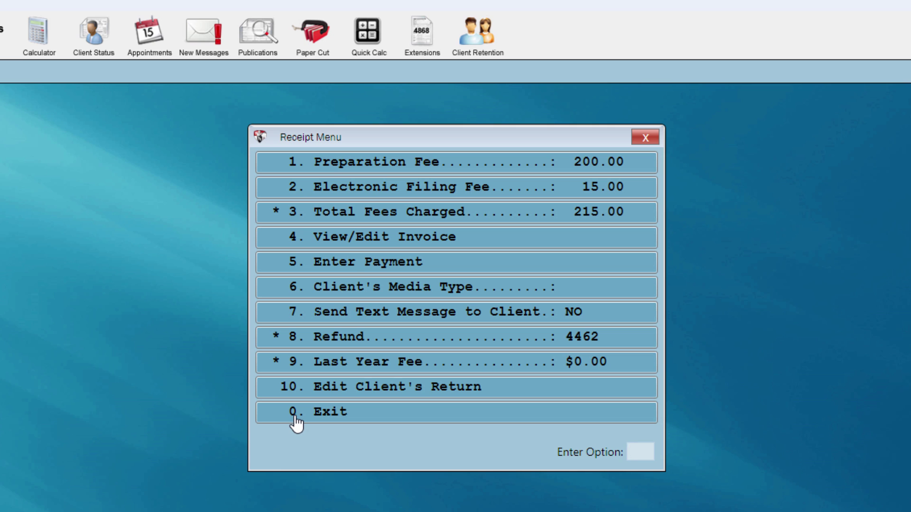
Close the receipt and confirm Yes to mark the return completed for transmission.
left_click(294, 413)
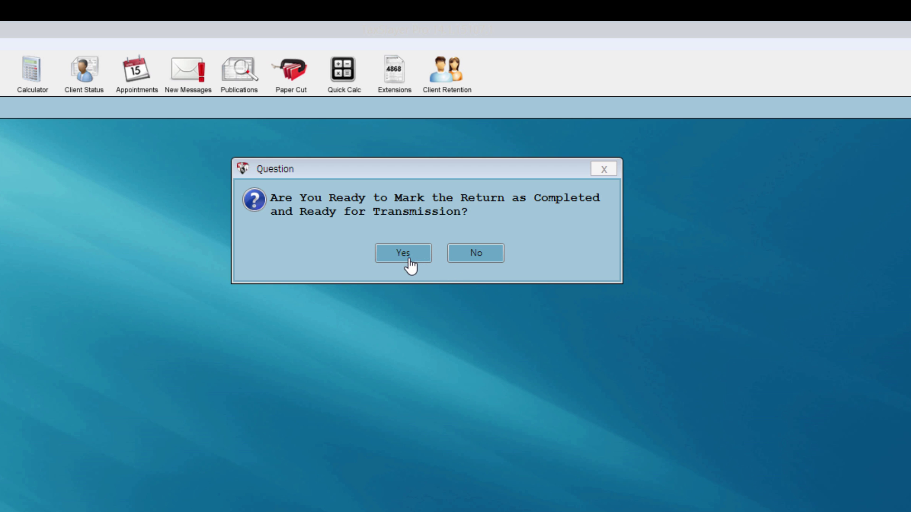
left_click(409, 260)
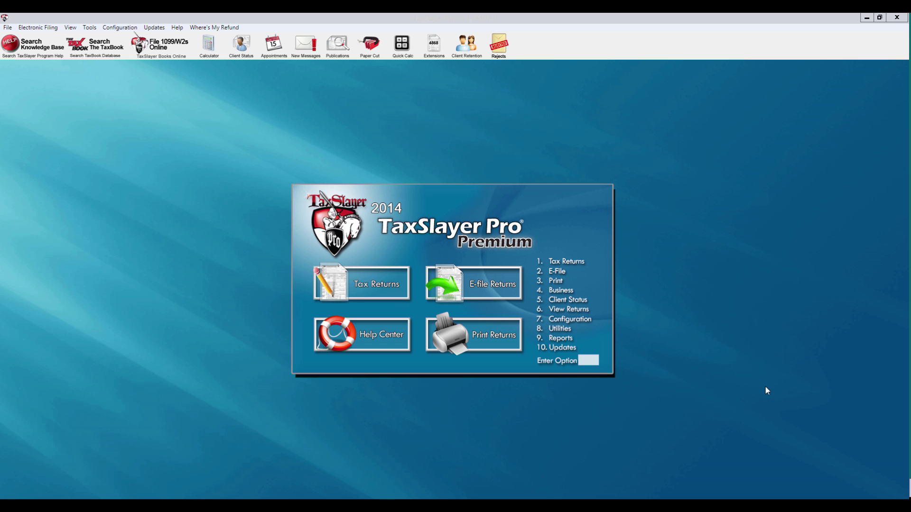